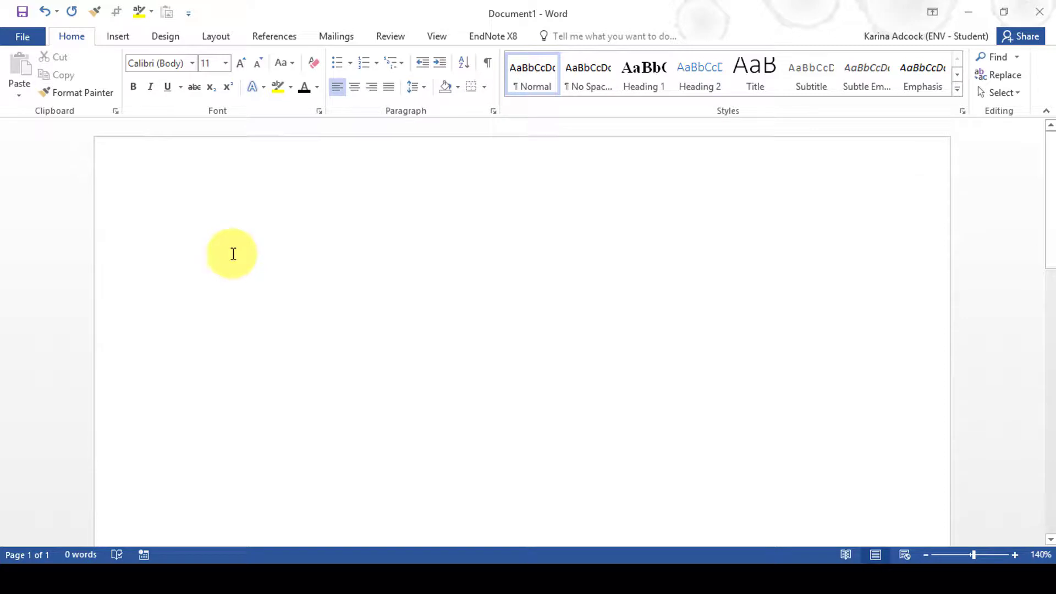
Write the chapter title "Chapter one new threats to the ozone layer" and format it as Heading 1.
type("Cha")
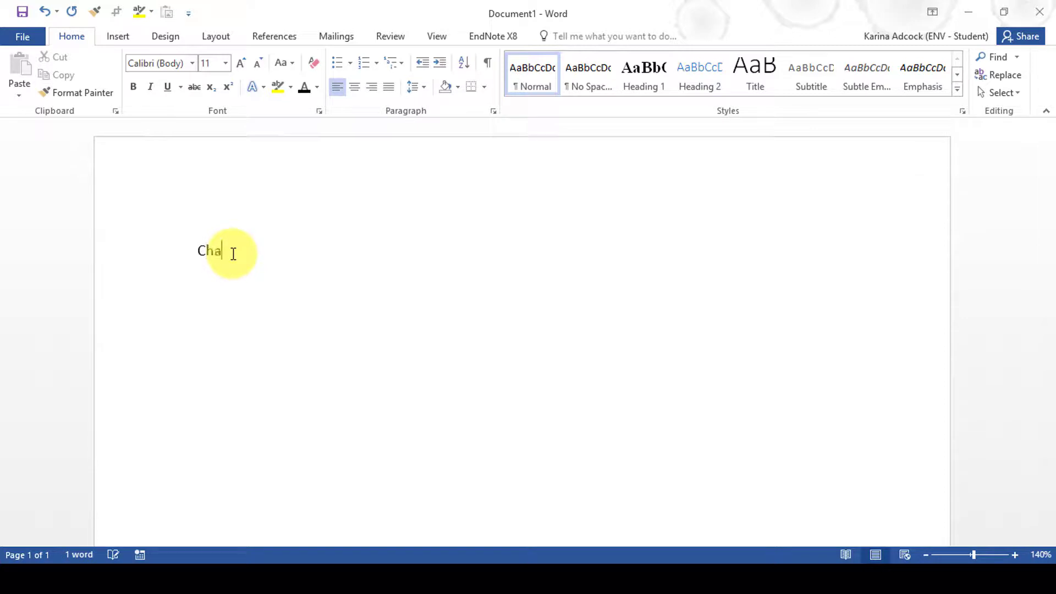
type("pter one new thre")
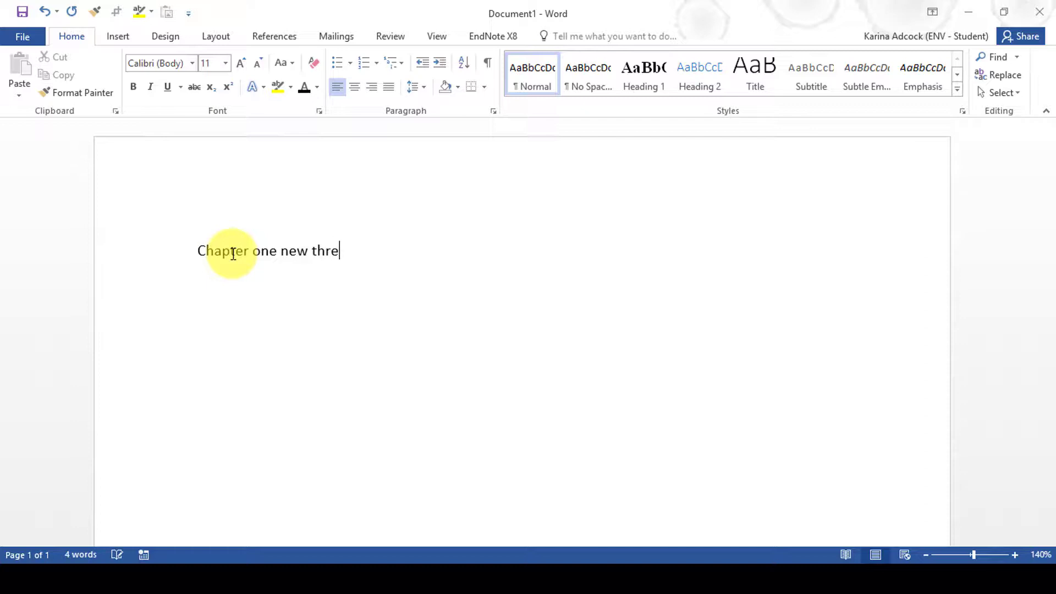
type("ats to the ozone layer")
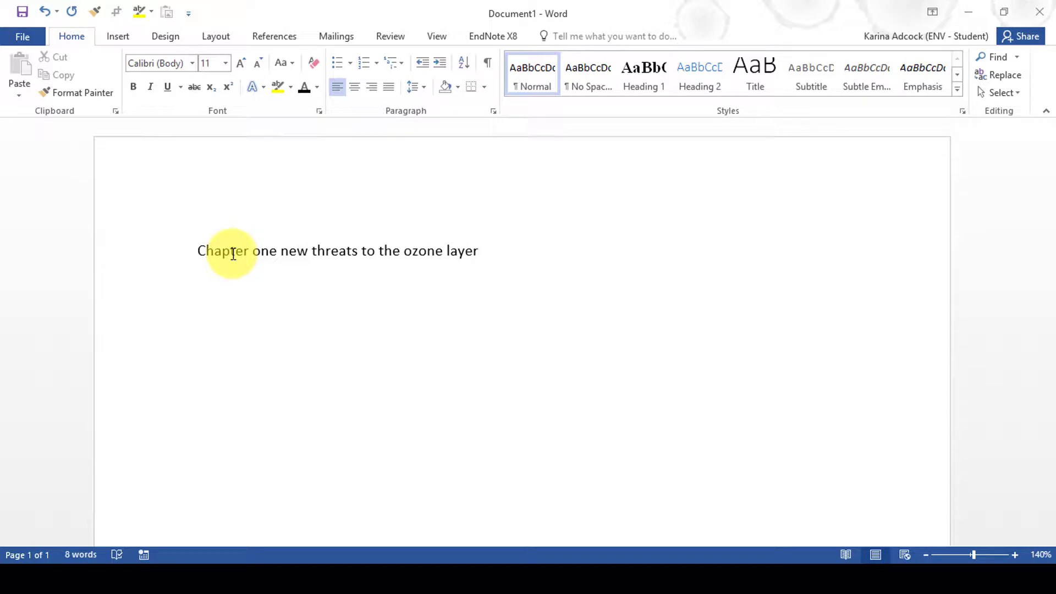
left_click(642, 75)
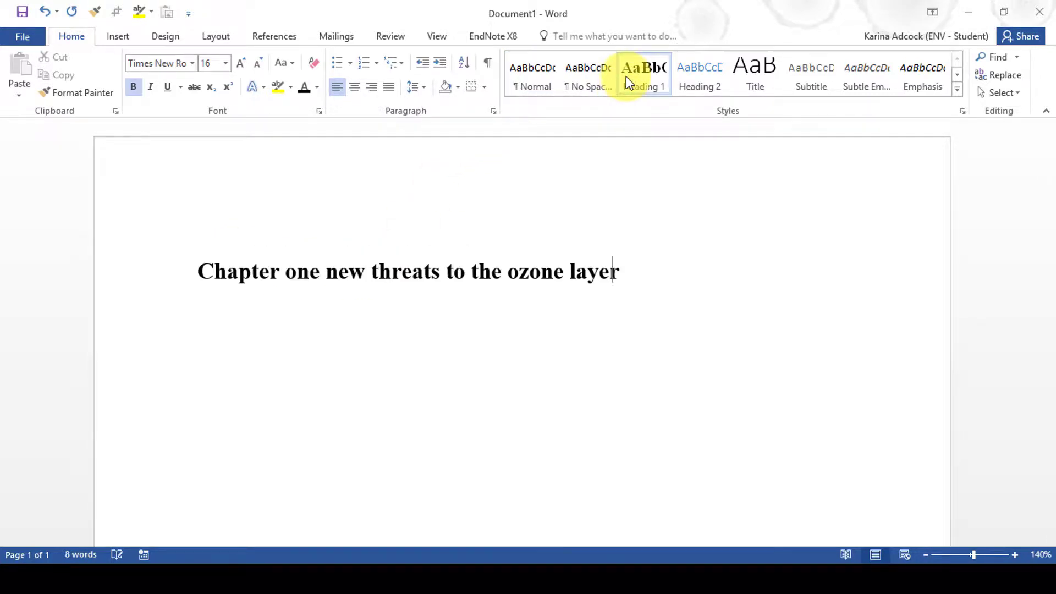
Fill the area below the chapter one heading with 25 paragraphs of sample text using =rand(25).
key("Return")
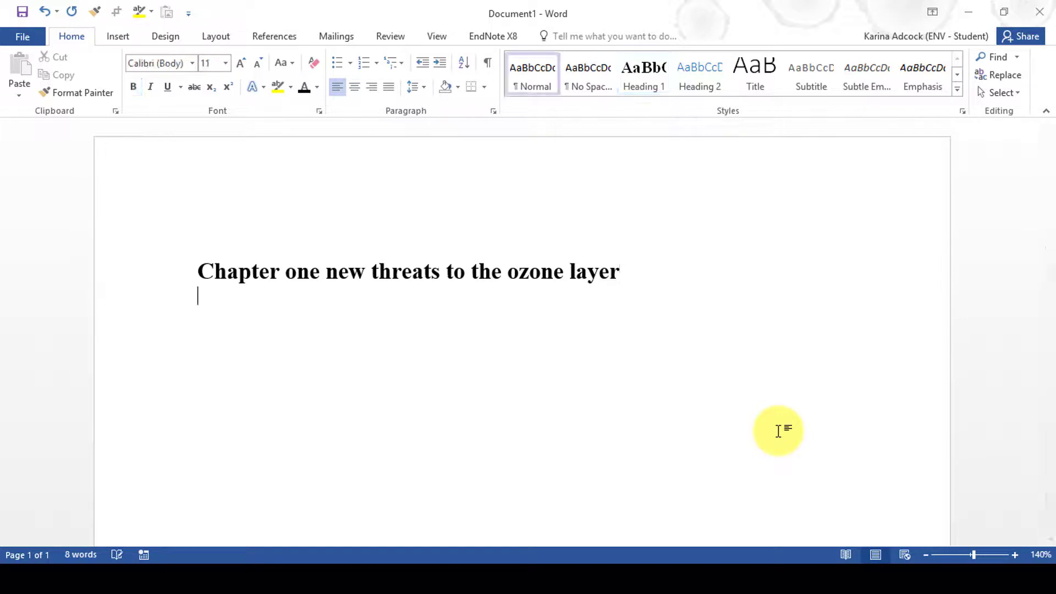
type("=rand(25)")
key("Return")
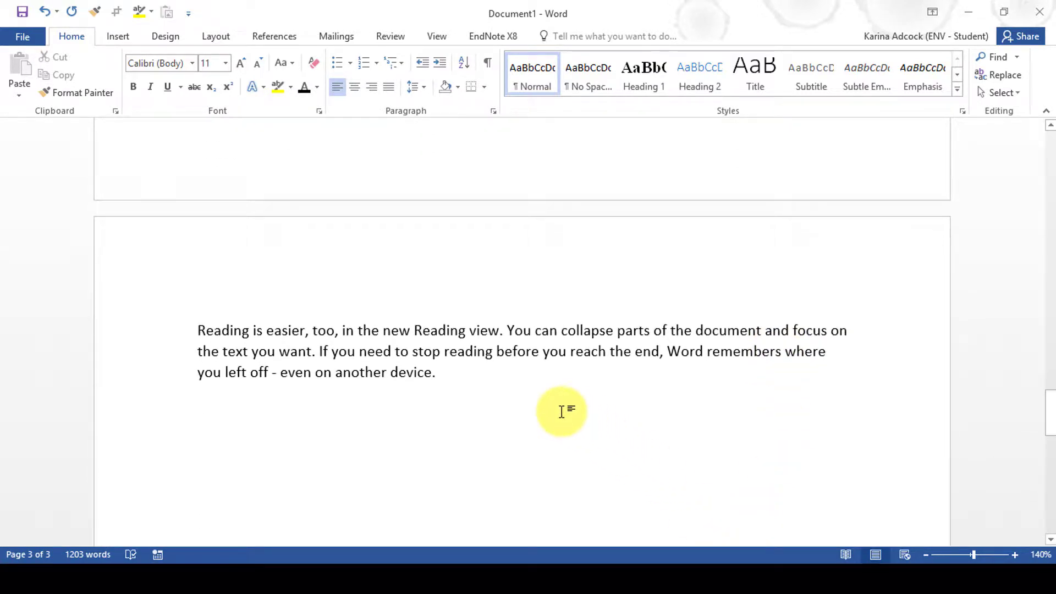
Add the title "Chapter two the Asian monsoon" after the sample text and format it as Heading 1.
type("Chapter tw")
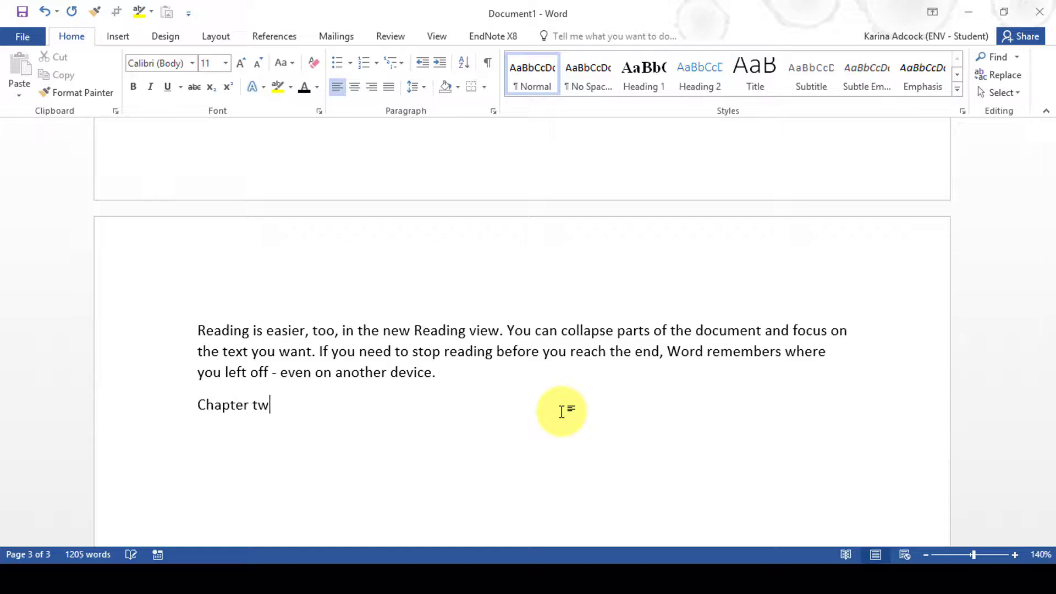
type("o the asian monsoon")
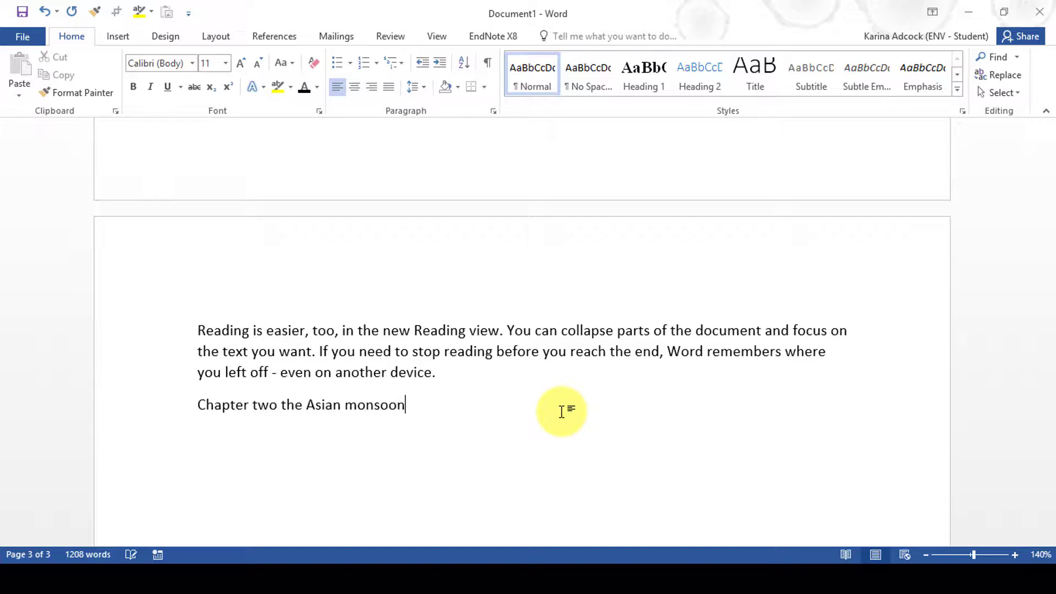
left_click(642, 79)
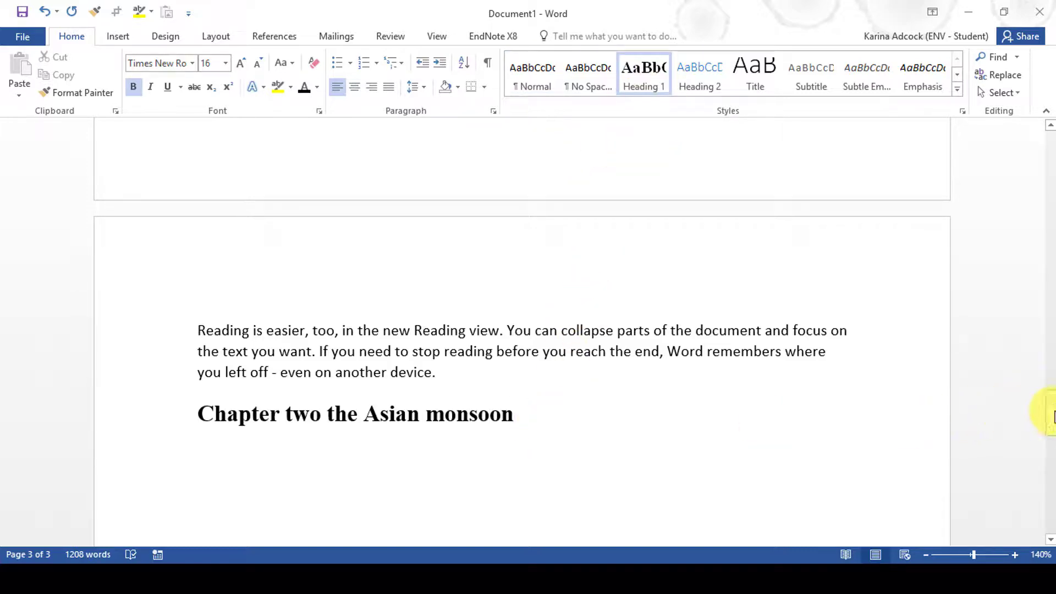
Insert a StyleRef field that references the Heading 1 style into the header of the first page.
left_click_drag(1053, 413, 1039, 142)
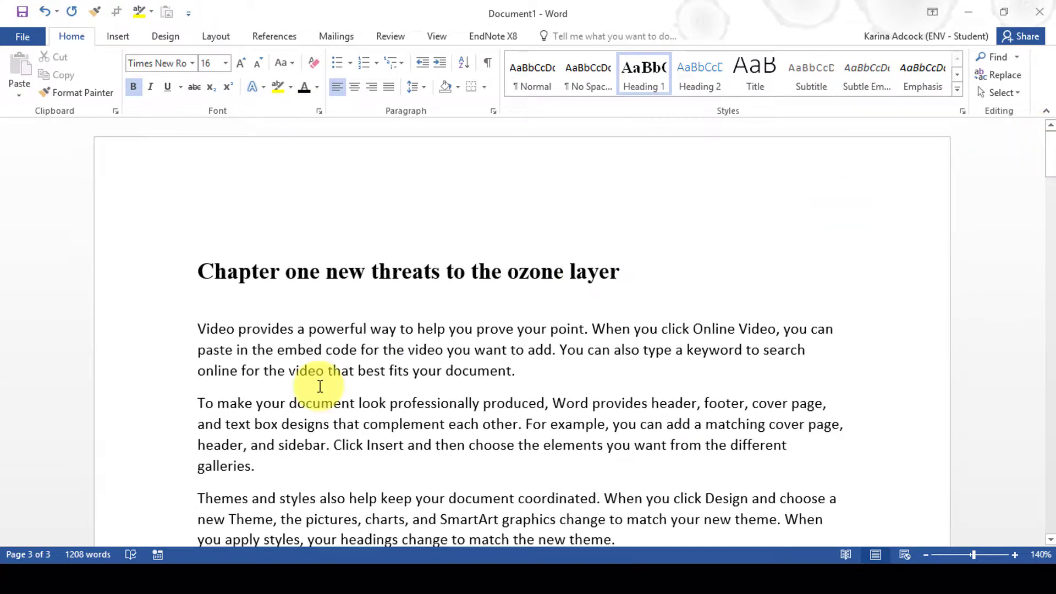
double_click(480, 158)
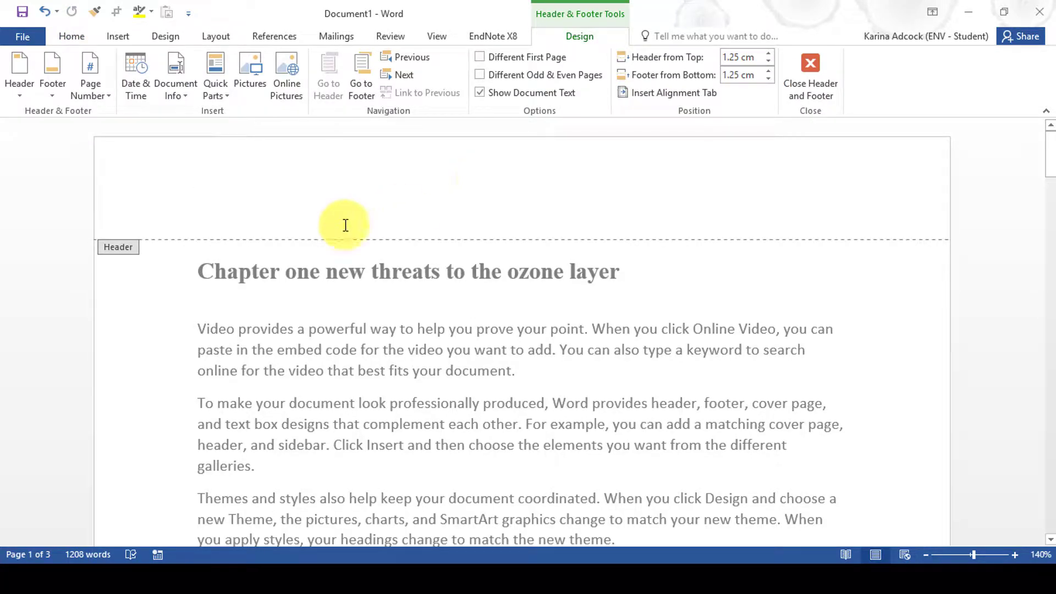
left_click(176, 77)
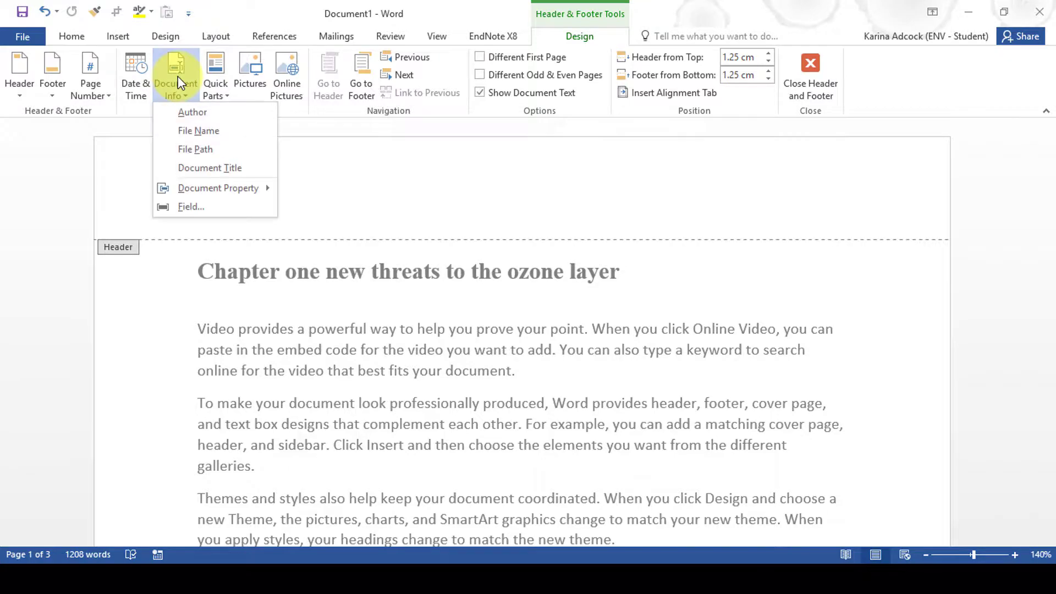
left_click(195, 206)
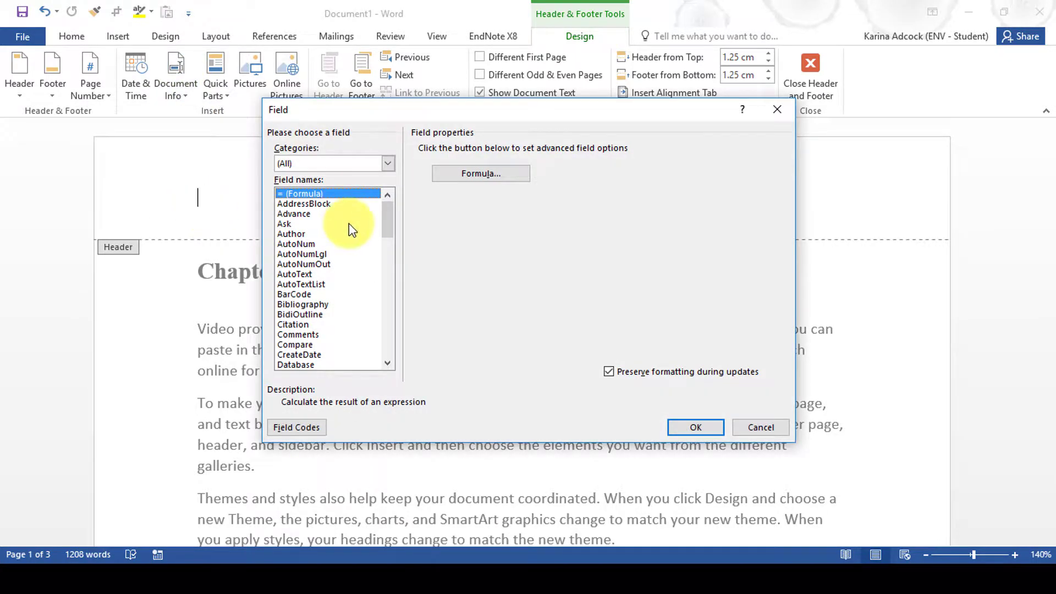
left_click_drag(384, 217, 384, 345)
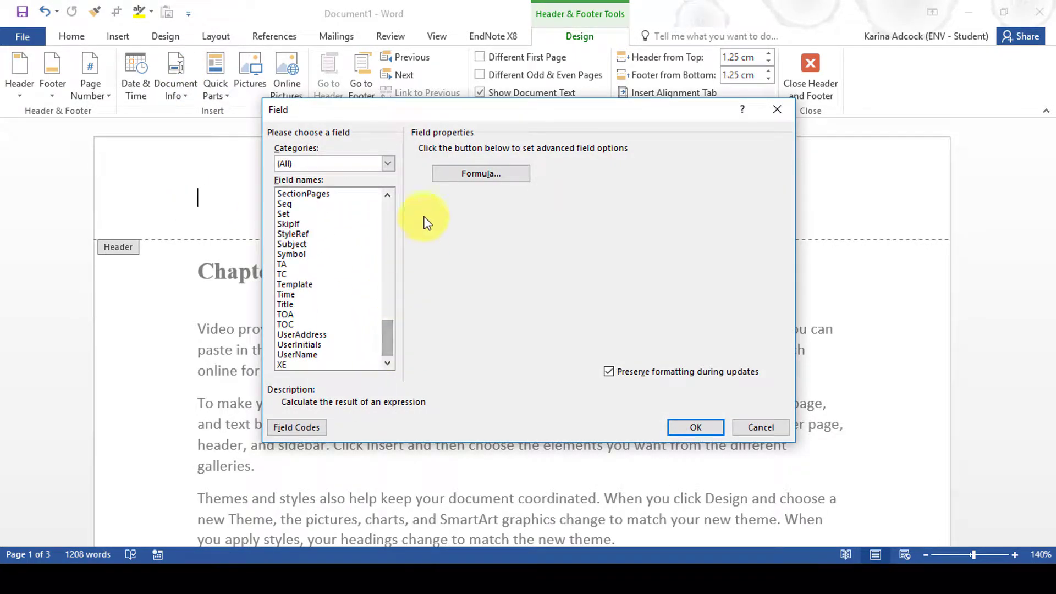
left_click(302, 234)
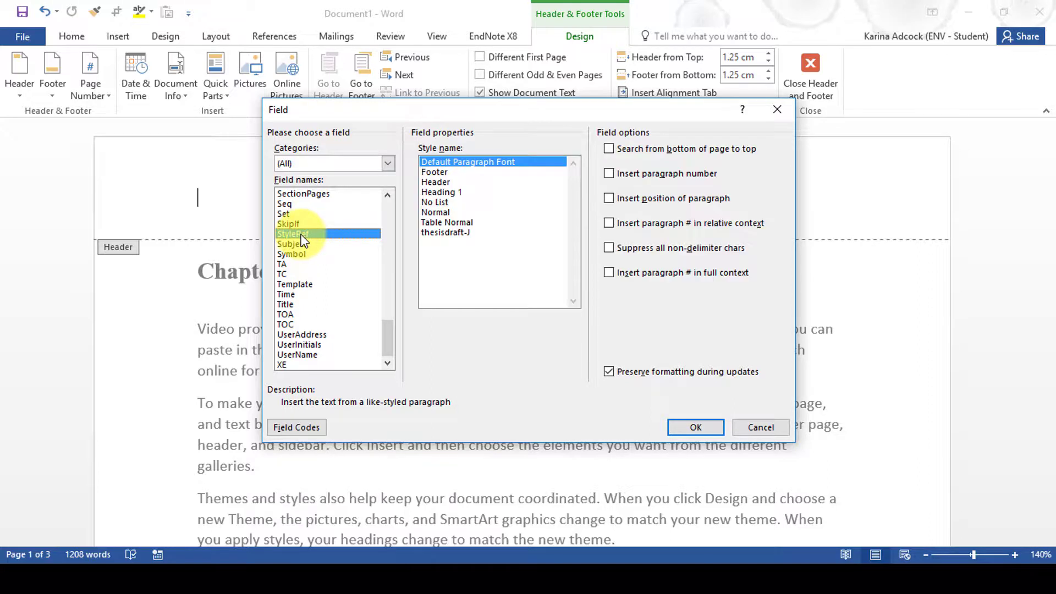
left_click(459, 192)
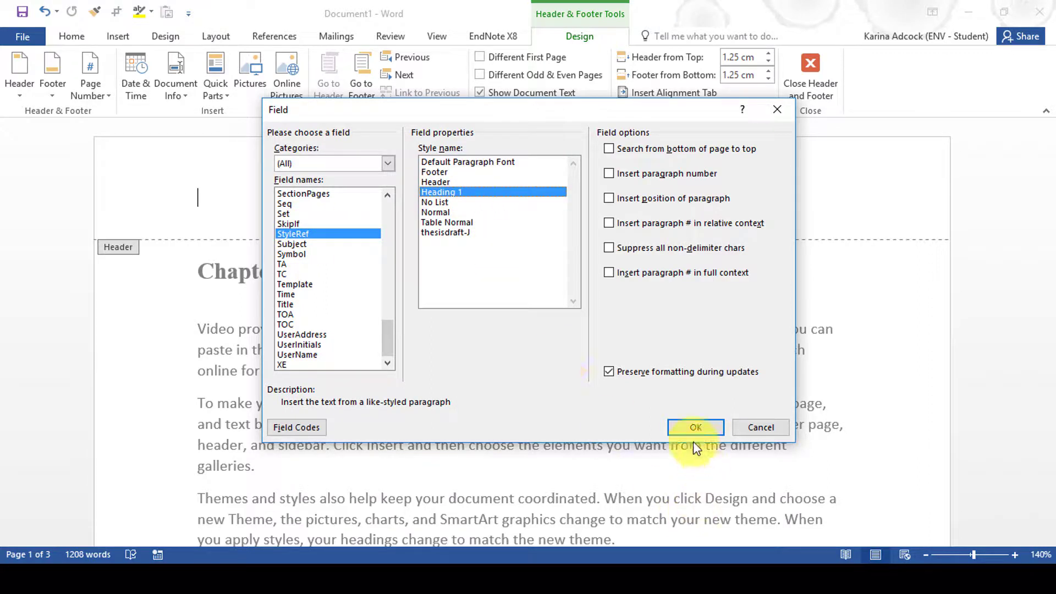
left_click(694, 427)
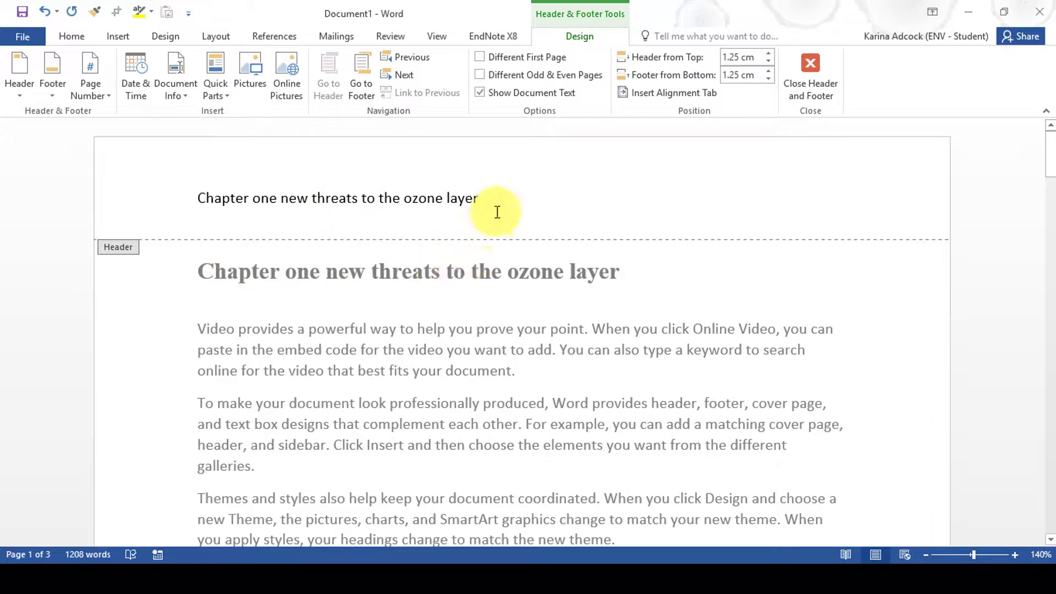
Add a bottom and a top border to the header text and return to the document body.
left_click(79, 37)
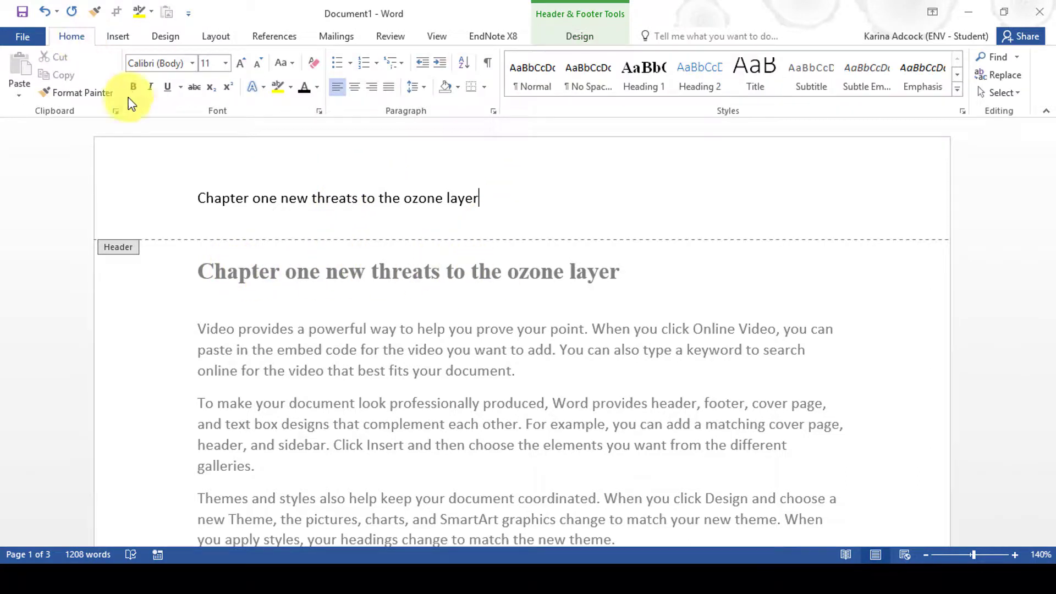
left_click(486, 87)
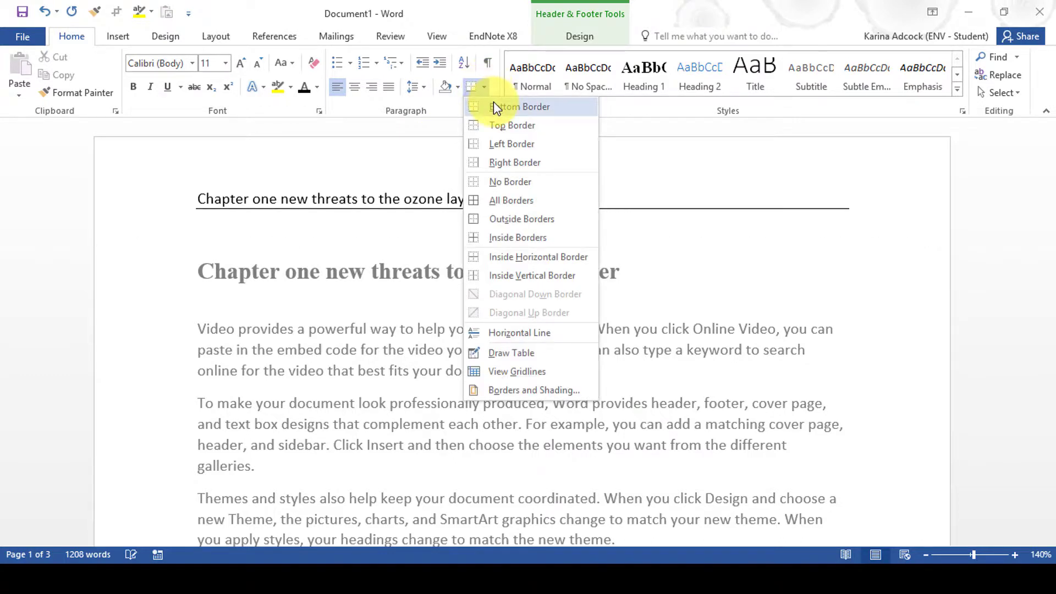
left_click(495, 106)
left_click(486, 86)
left_click(491, 125)
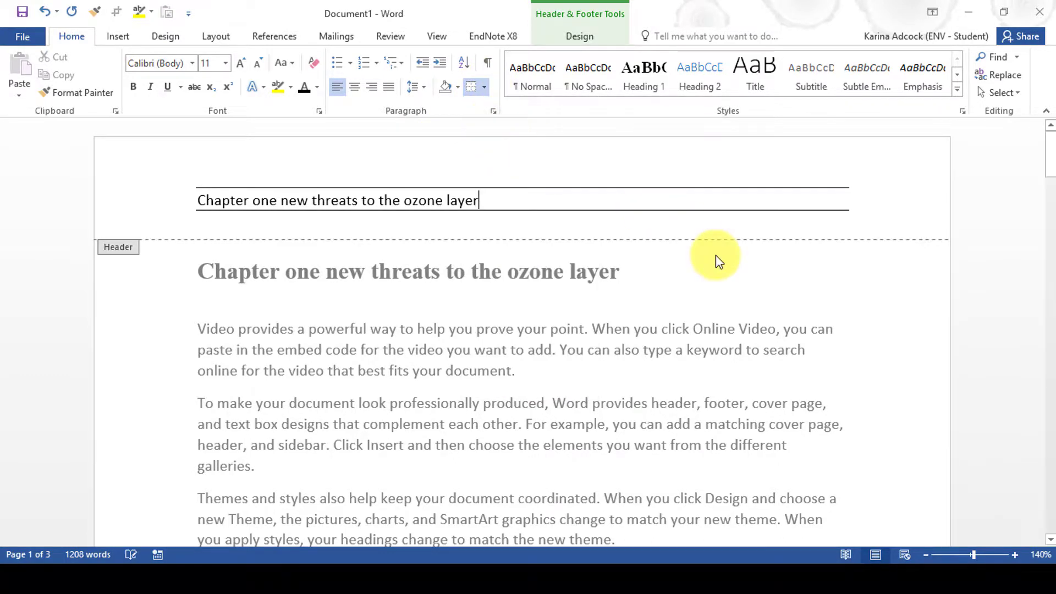
double_click(547, 354)
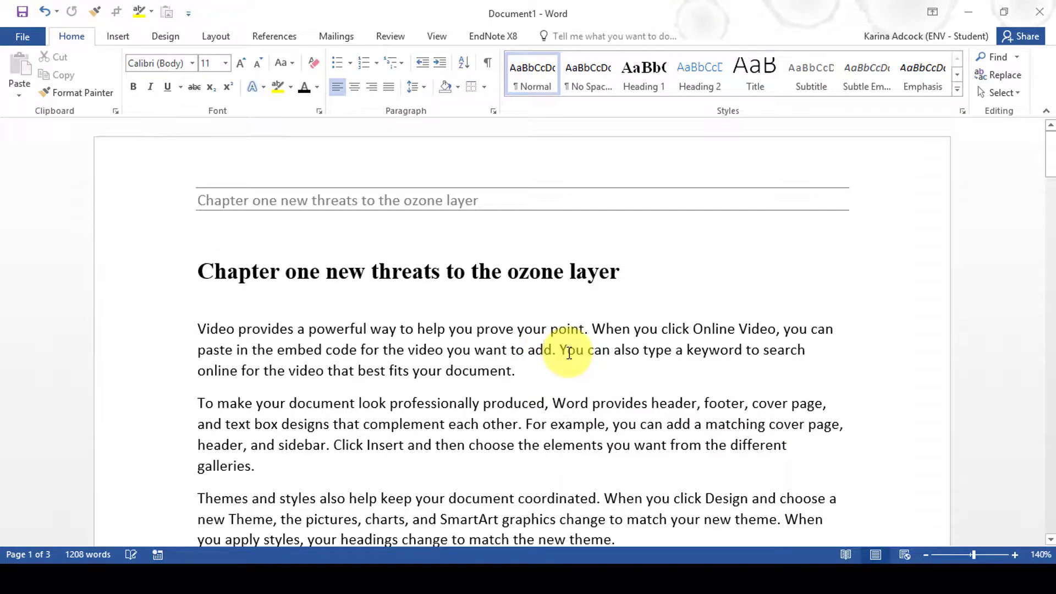
Examine the header on each following page, down to the chapter two heading on the last page.
scroll(563, 396, "down", 2)
scroll(564, 396, "down", 10)
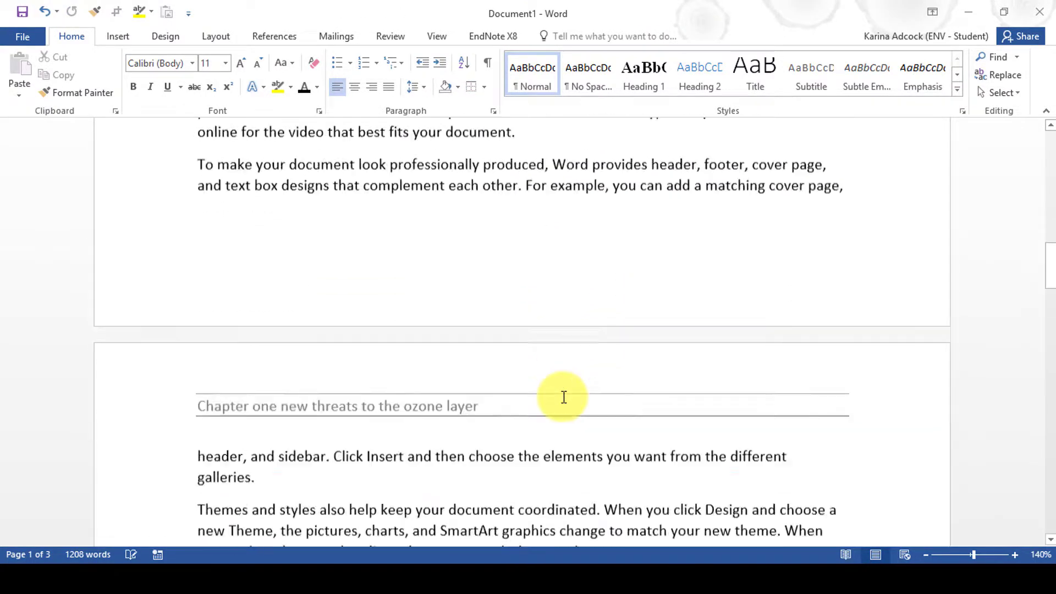
scroll(563, 396, "up", 3)
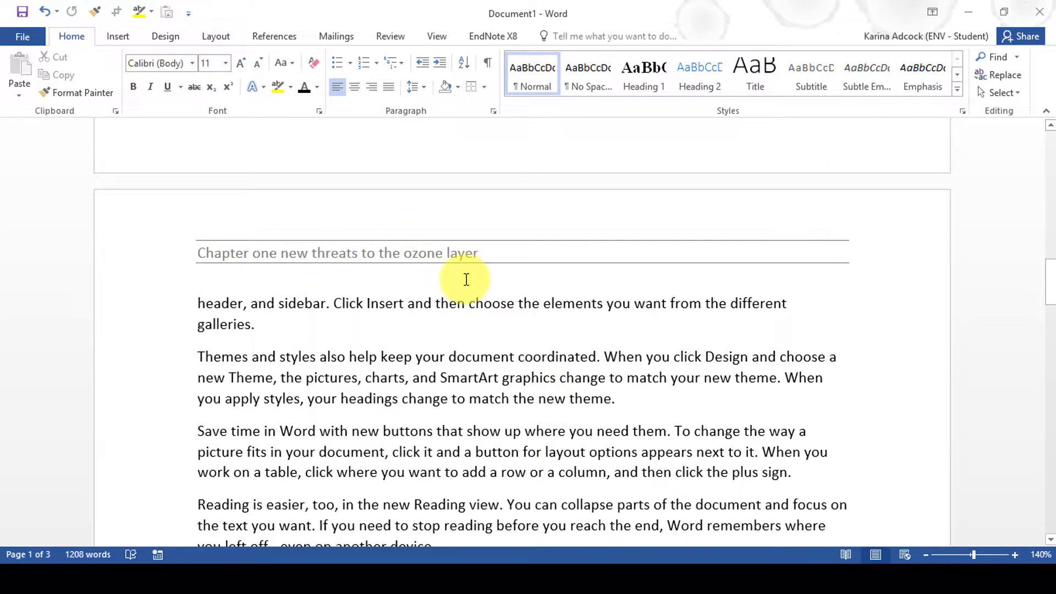
scroll(464, 278, "down", 7)
scroll(462, 283, "down", 20)
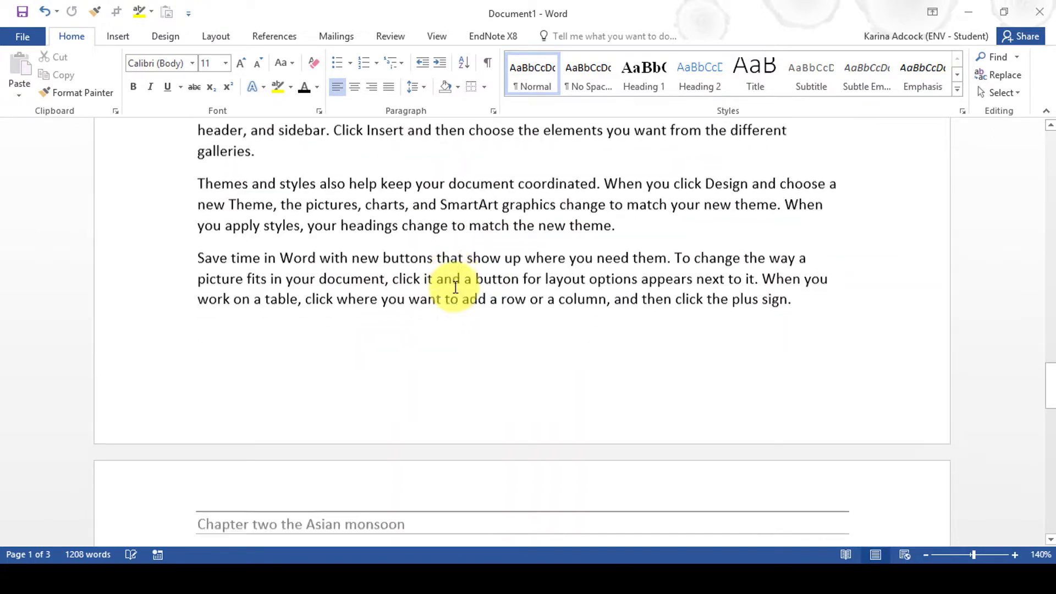
scroll(454, 287, "up", 2)
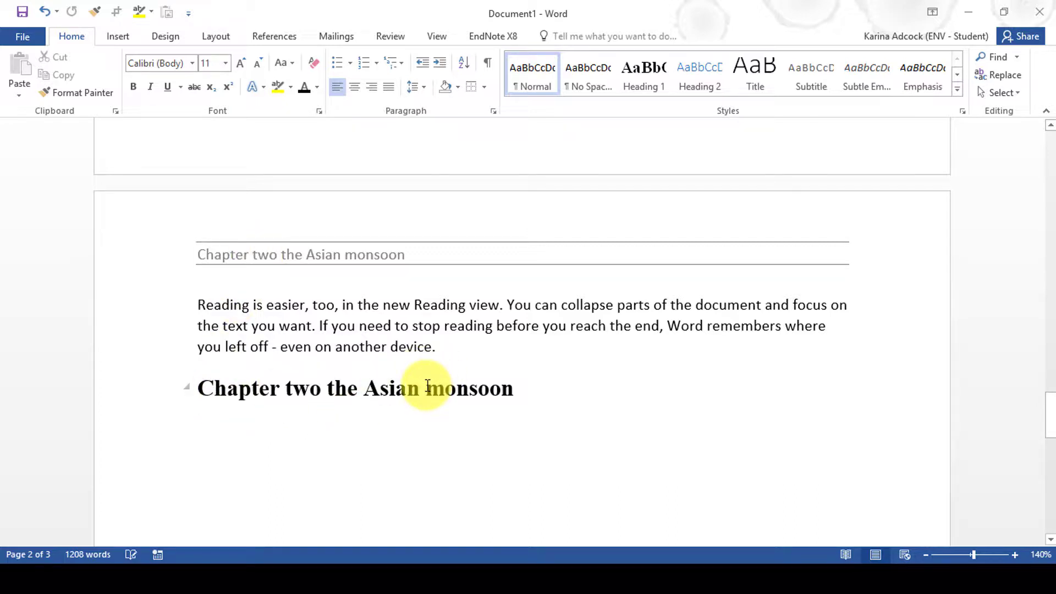
left_click(455, 351)
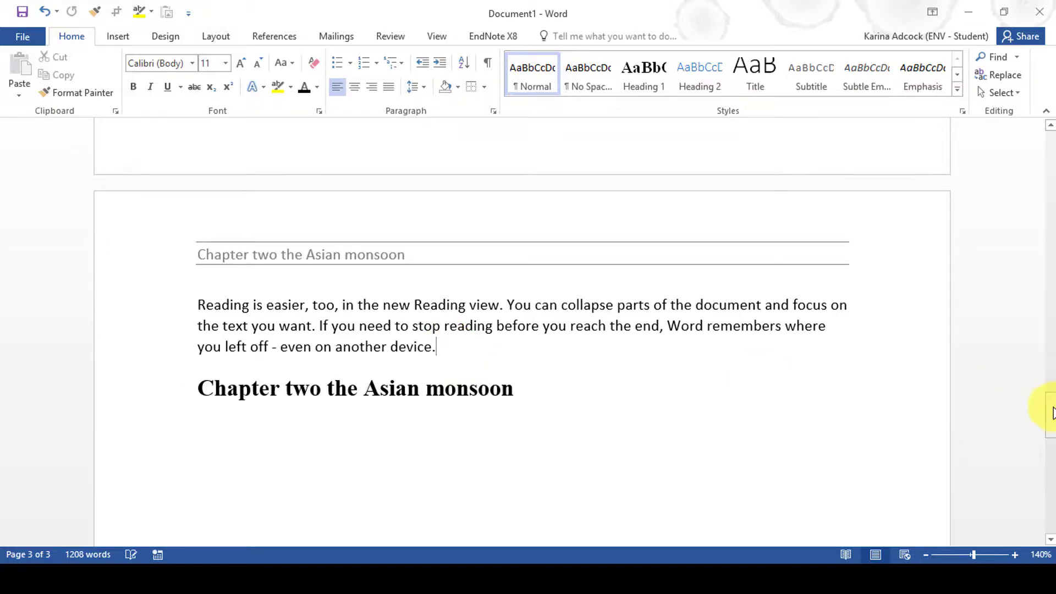
Reword the first chapter heading to "Chapter one new causes of the ozone hole".
left_click_drag(1051, 413, 1046, 138)
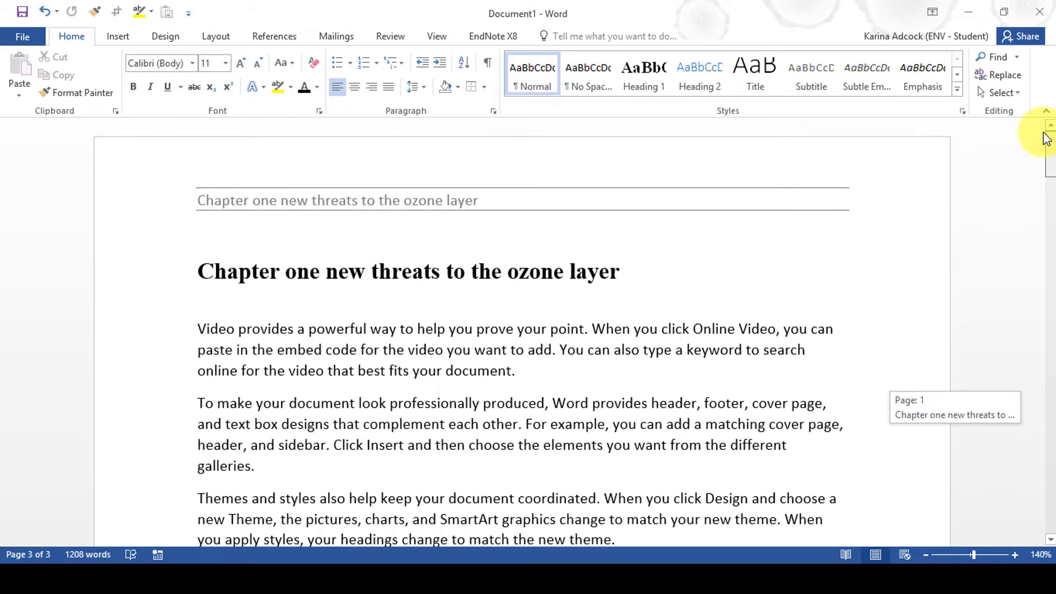
left_click(632, 266)
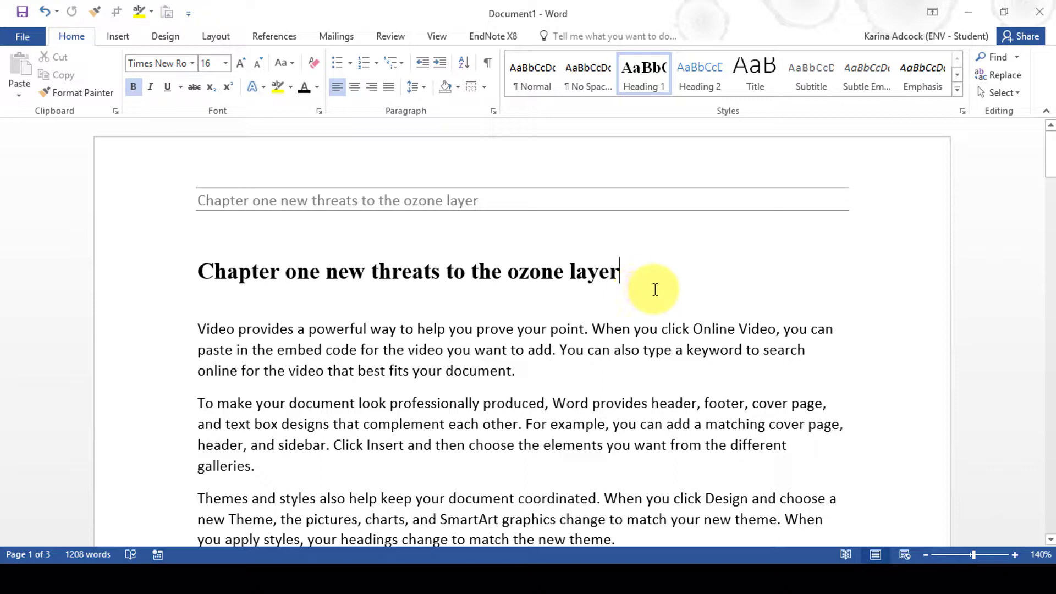
key("BackSpace")
key("BackSpace")
key("BackSpace")
key("BackSpace")
key("BackSpace")
key("BackSpace")
key("BackSpace")
key("BackSpace")
key("BackSpace")
key("BackSpace")
key("BackSpace")
key("BackSpace")
key("BackSpace")
key("BackSpace")
key("BackSpace")
key("BackSpace")
key("BackSpace")
key("BackSpace")
key("BackSpace")
key("BackSpace")
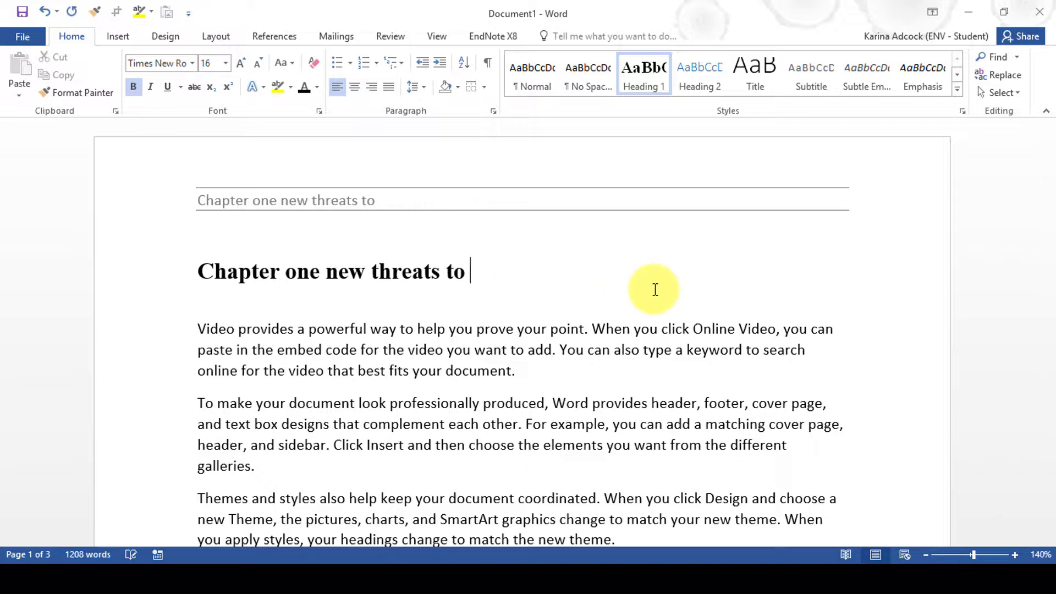
key("BackSpace")
key("BackSpace")
key("BackSpace")
key("BackSpace")
key("BackSpace")
type("ca")
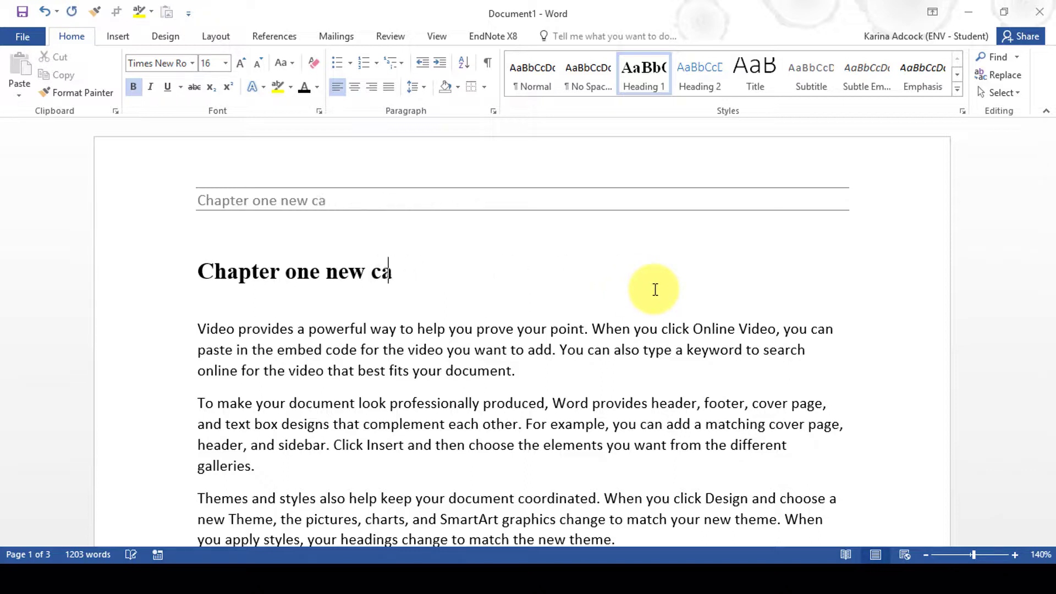
type("uses of the ")
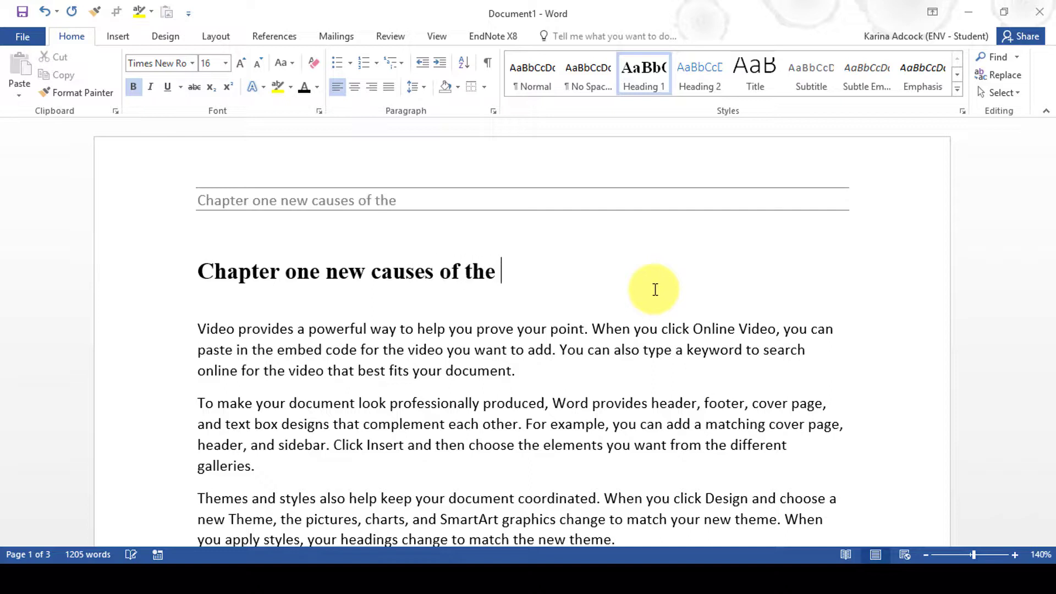
type("ozone hole")
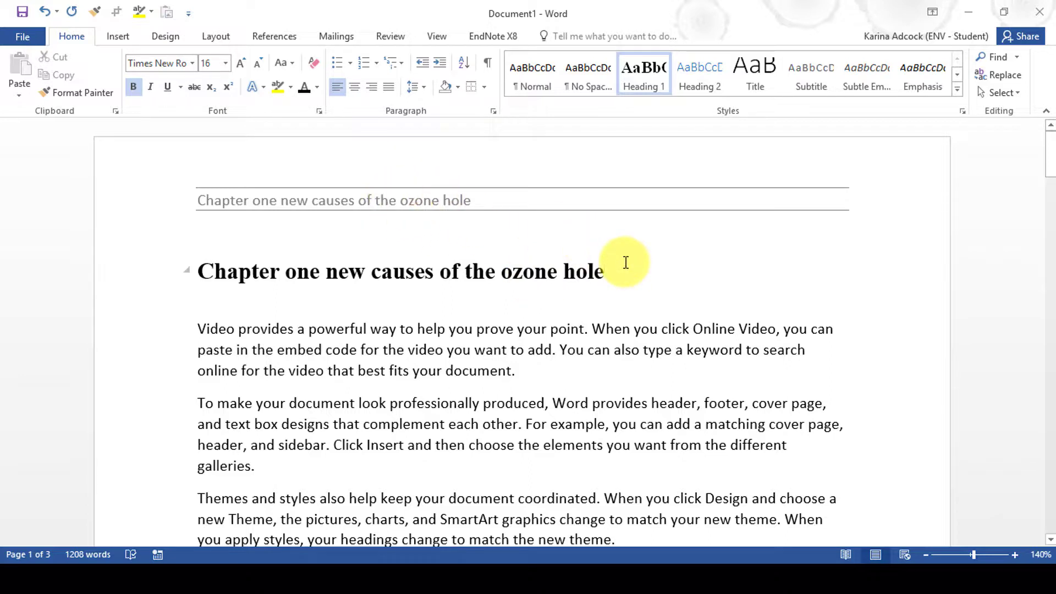
Open the header to review its first-page and odd/even page options, and return to the body text.
double_click(482, 155)
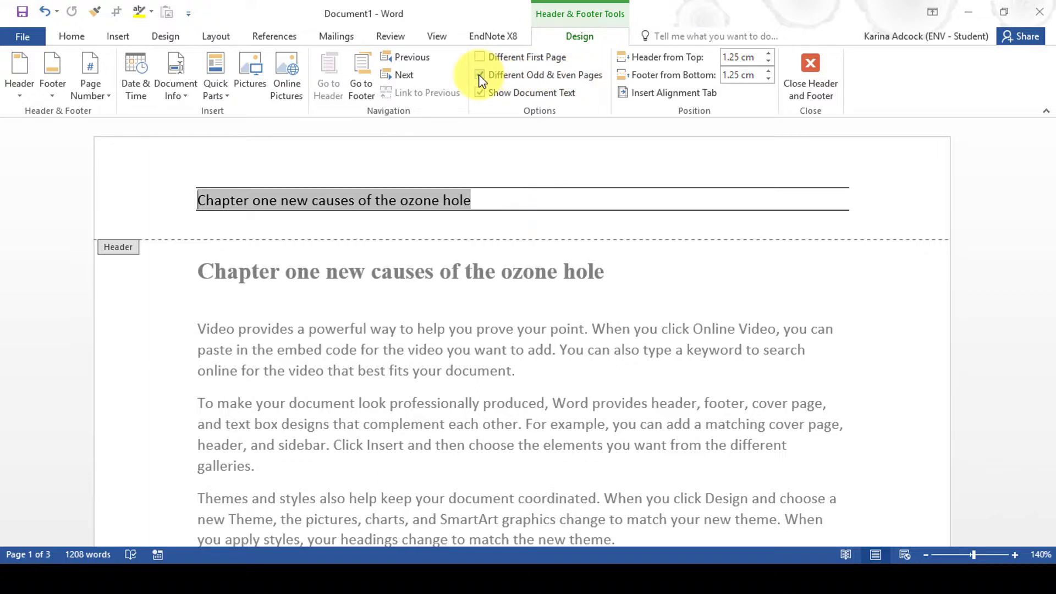
left_click(814, 64)
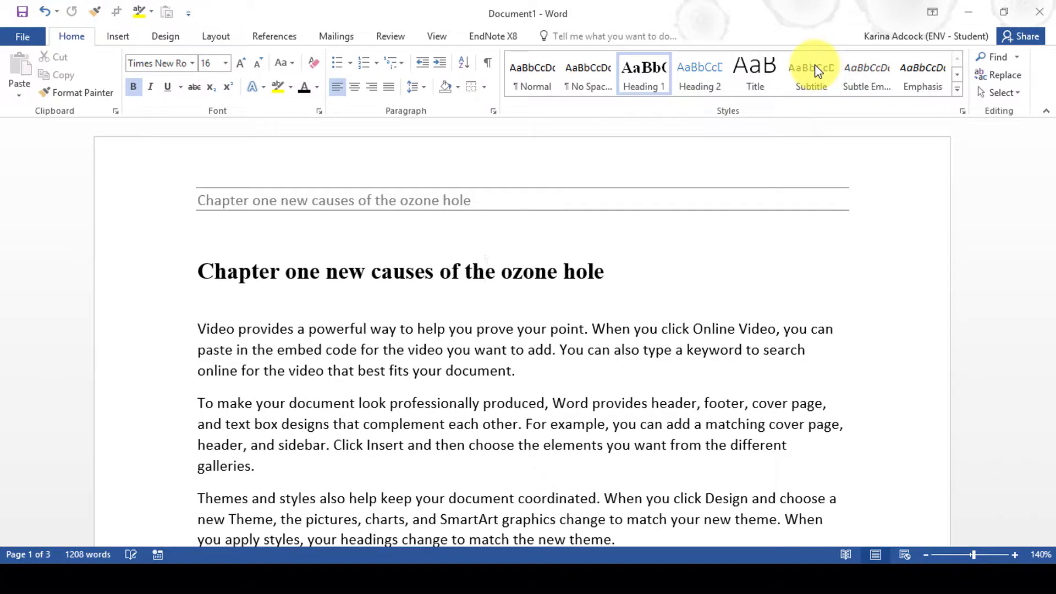
scroll(841, 235, "down", 10)
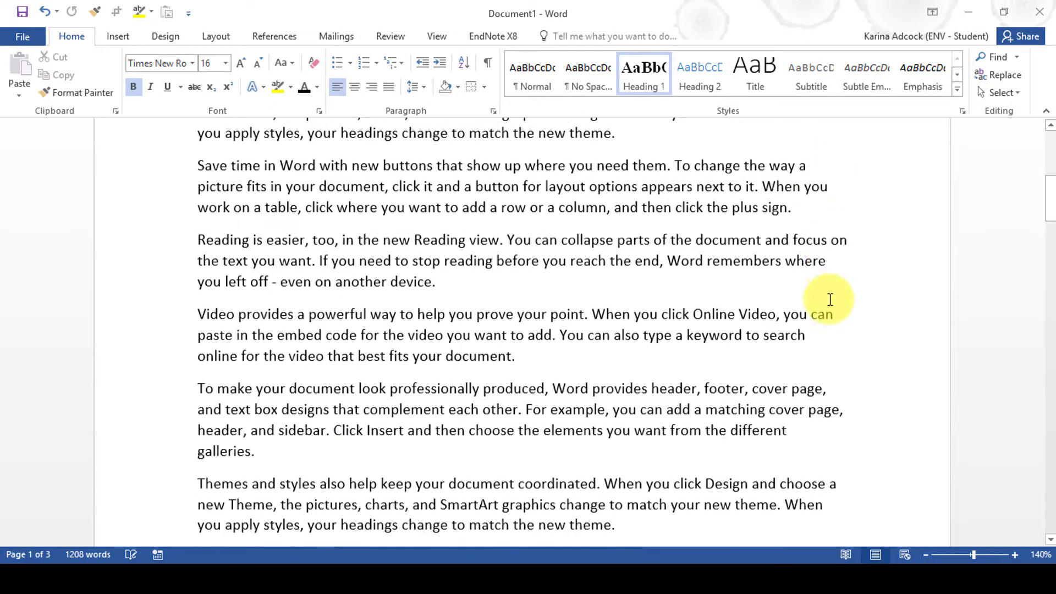
Open the even page header on page 2 for editing and insert a right alignment tab relative to the margin.
scroll(830, 303, "down", 8)
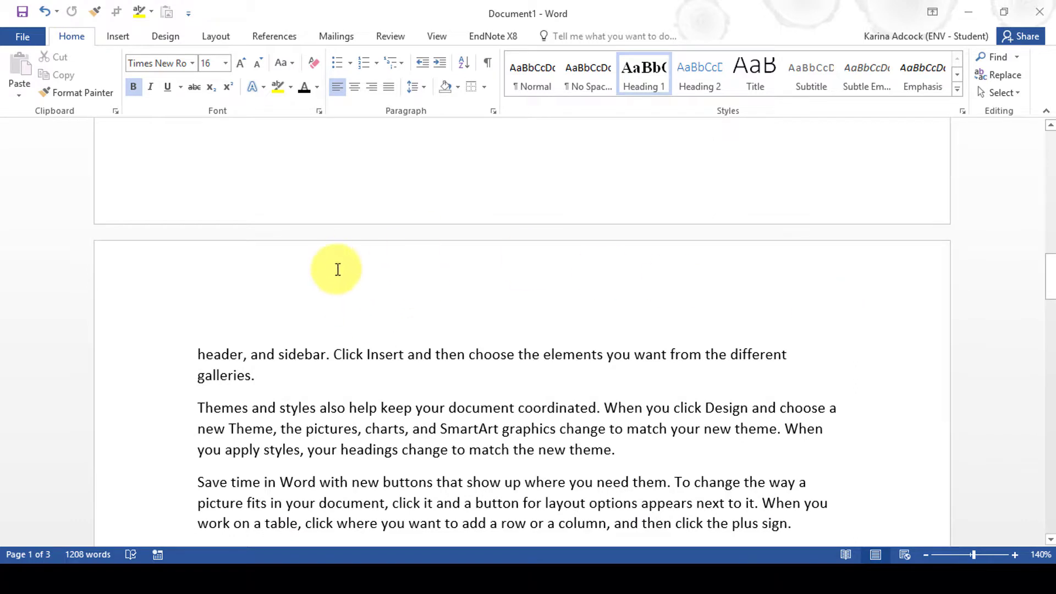
double_click(486, 281)
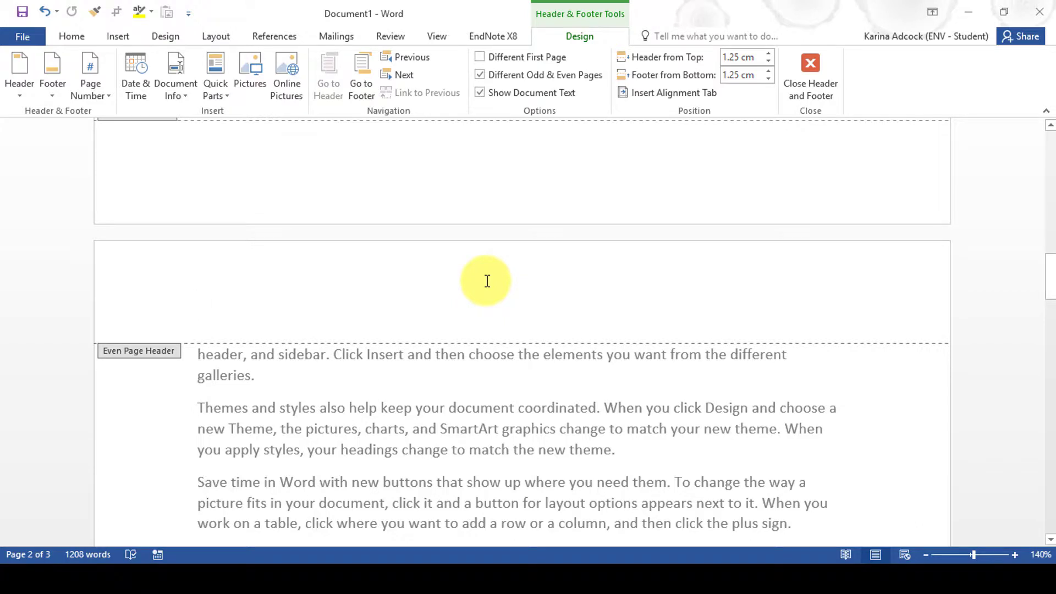
left_click(658, 99)
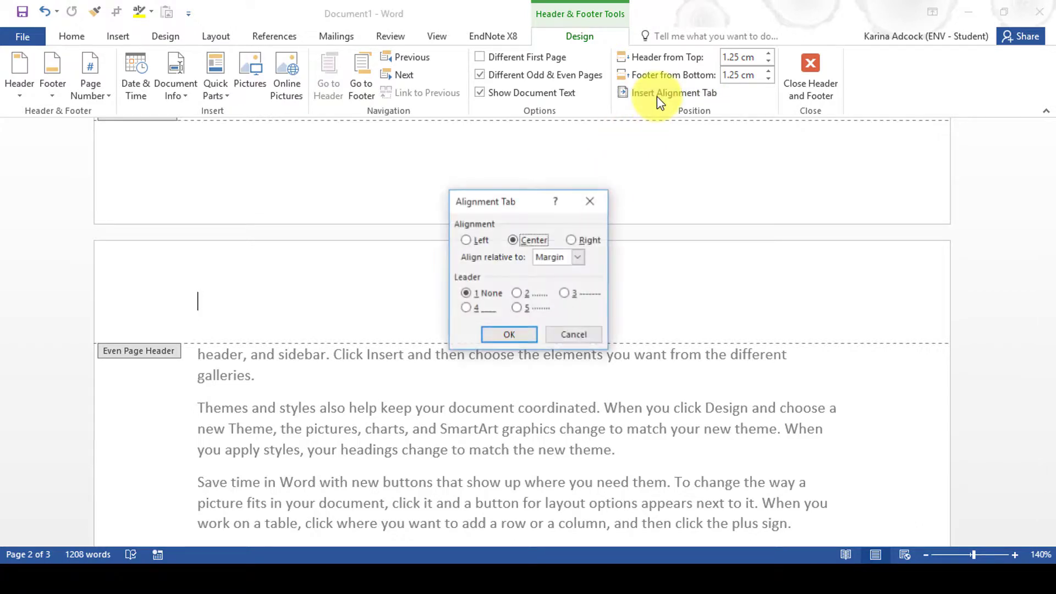
left_click(572, 240)
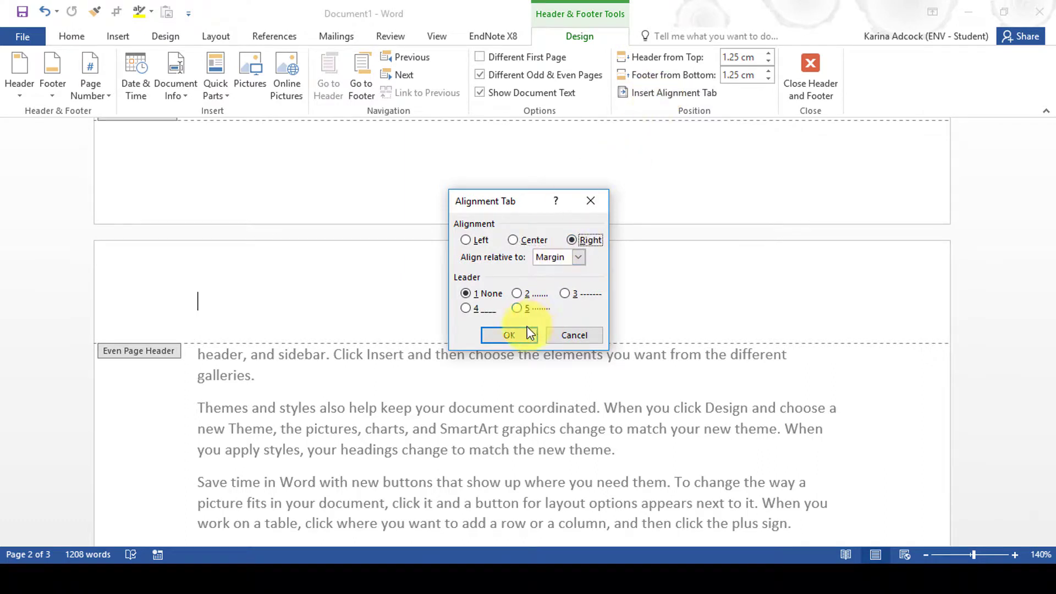
left_click(520, 337)
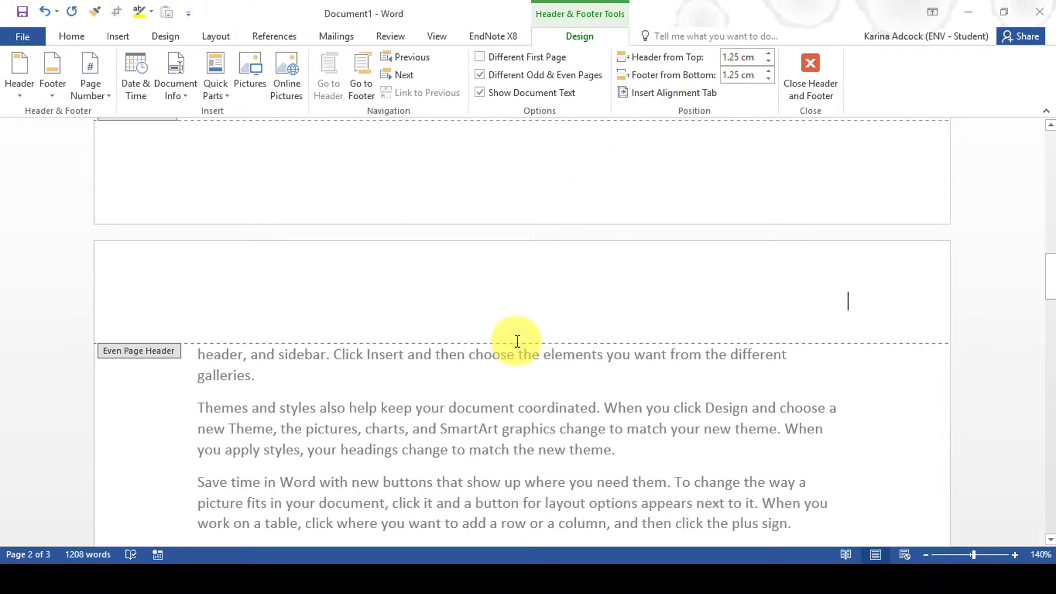
Insert a StyleRef field linked to the Heading 1 style in the even page header.
left_click(169, 82)
left_click(174, 206)
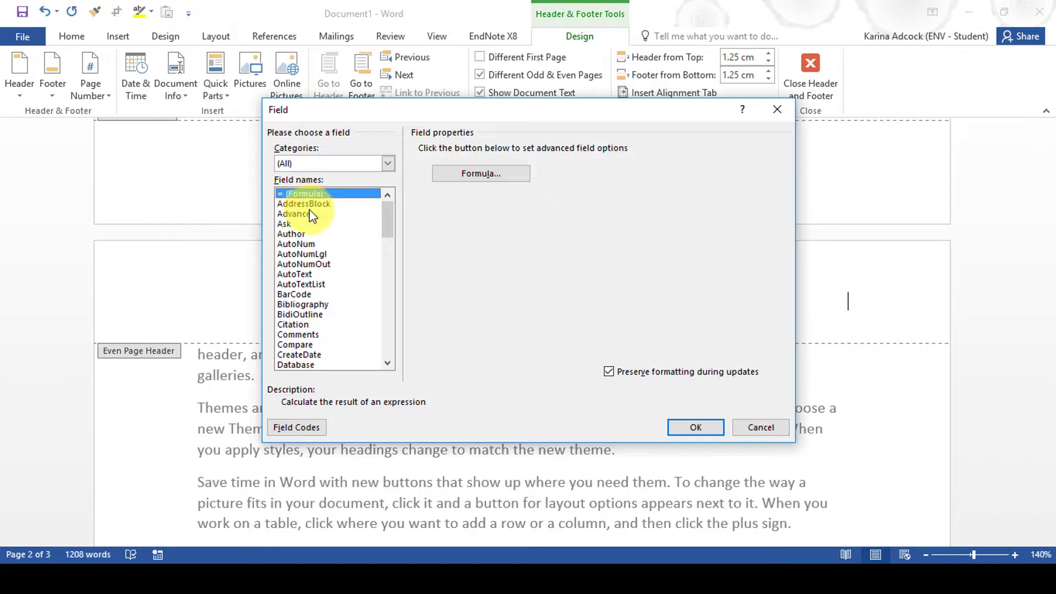
left_click_drag(387, 208, 391, 357)
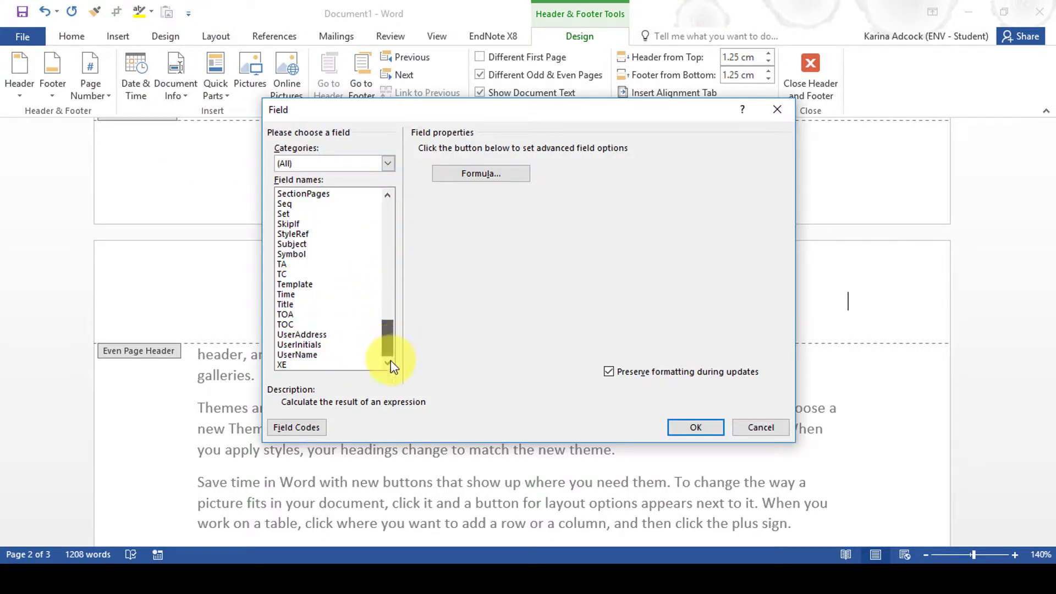
left_click(298, 236)
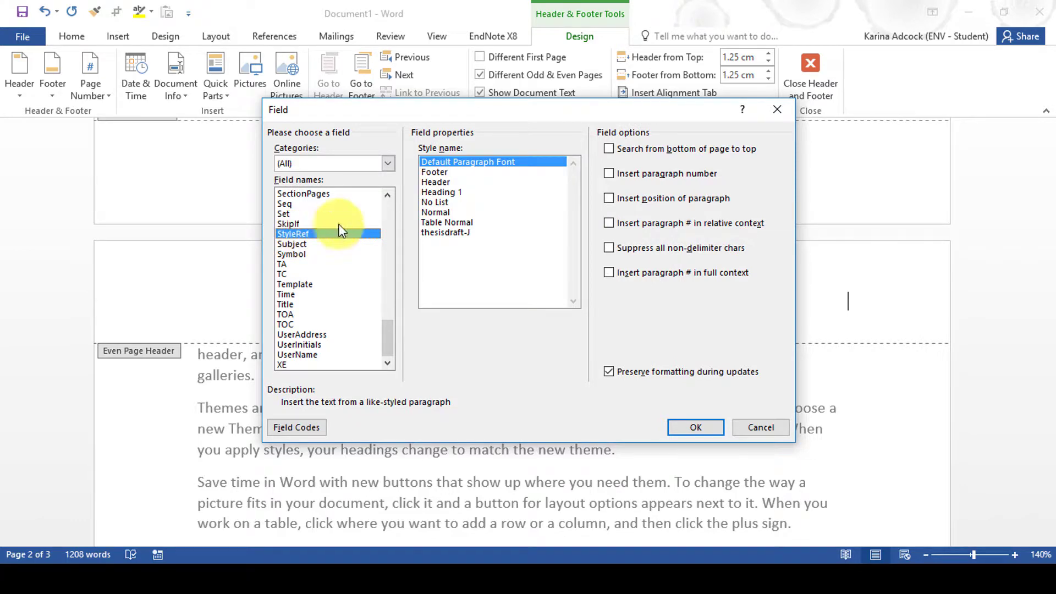
left_click(450, 192)
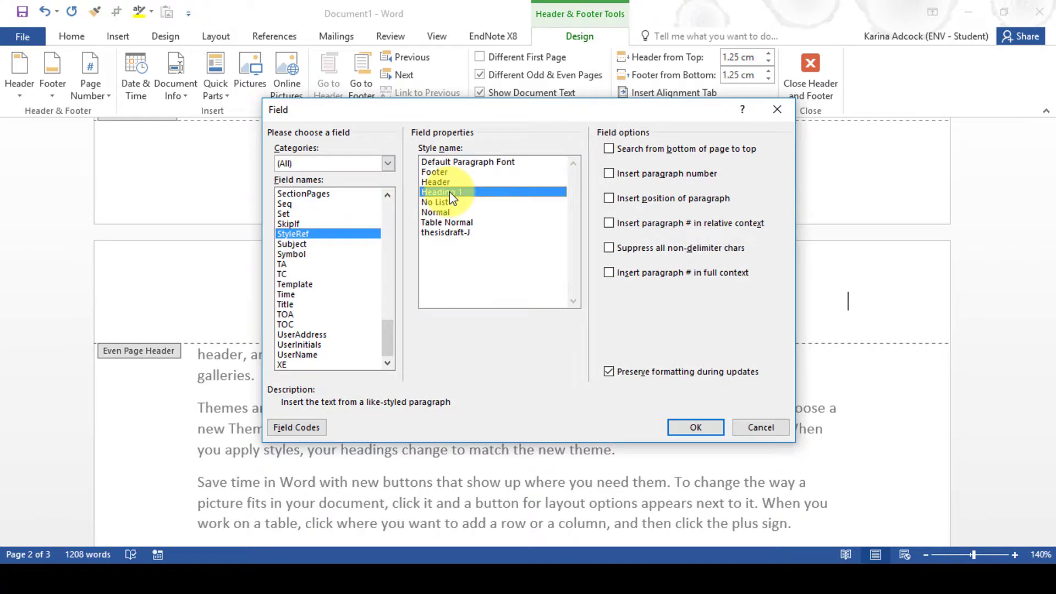
left_click(688, 424)
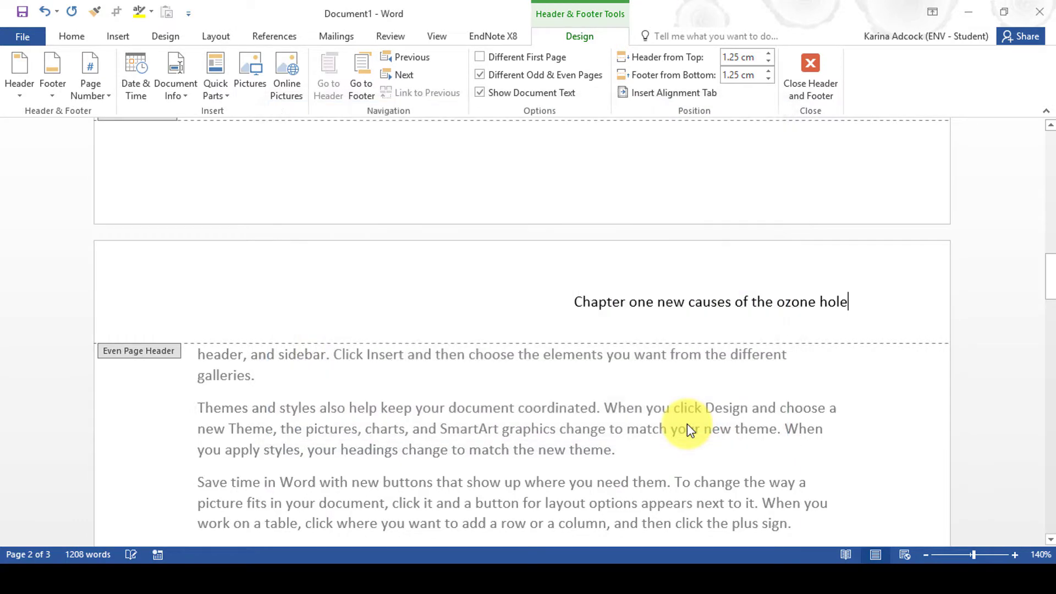
Add a bottom and a top border to the even page header text.
left_click(77, 36)
left_click(484, 87)
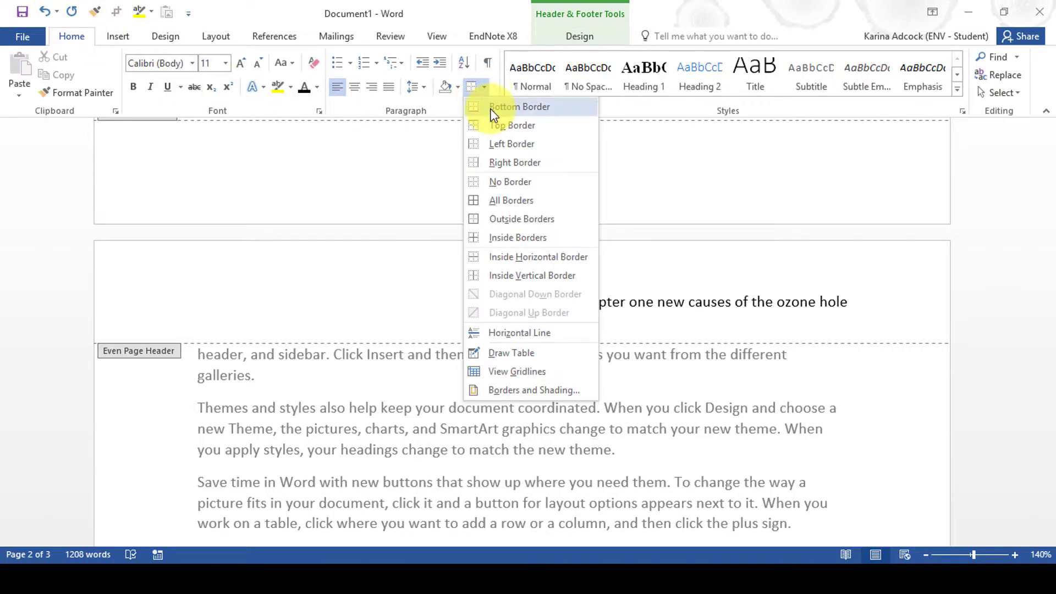
left_click(516, 107)
left_click(484, 87)
left_click(500, 126)
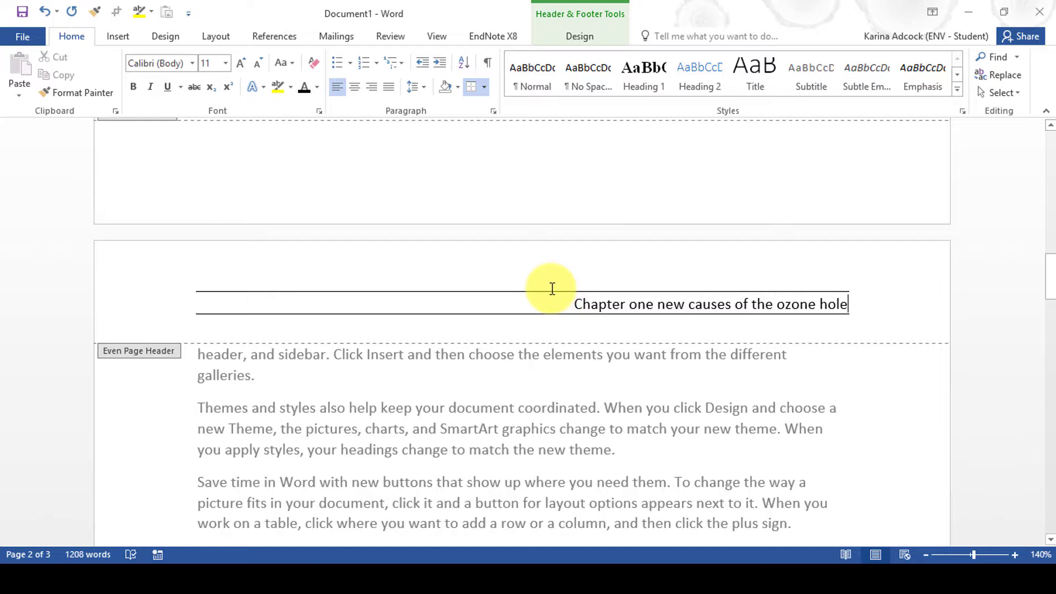
Insert a right alignment tab after the chapter title in the odd page header on page 1.
left_click_drag(1051, 282, 1043, 132)
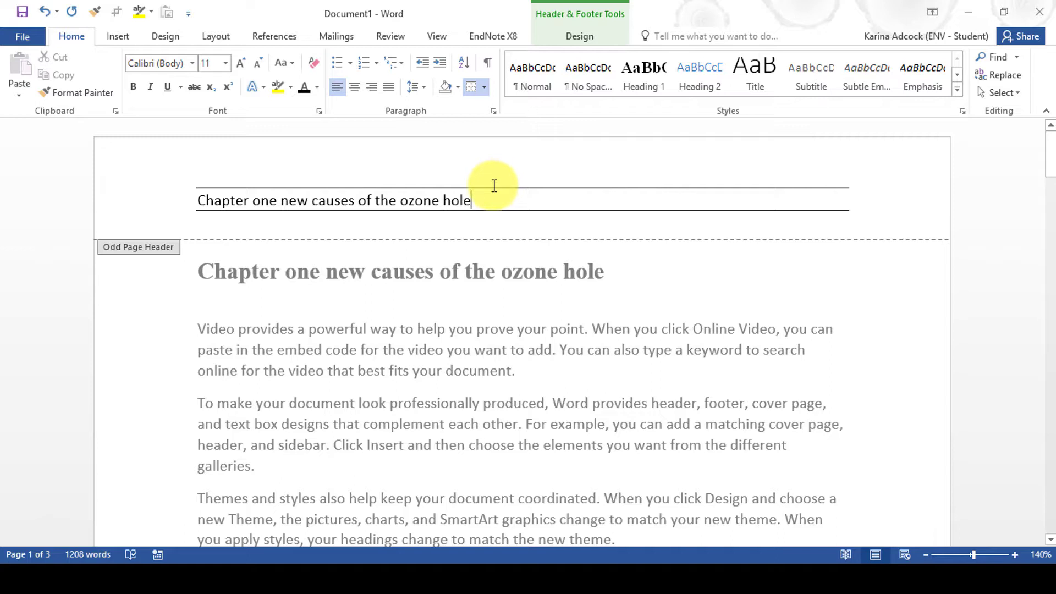
left_click(574, 37)
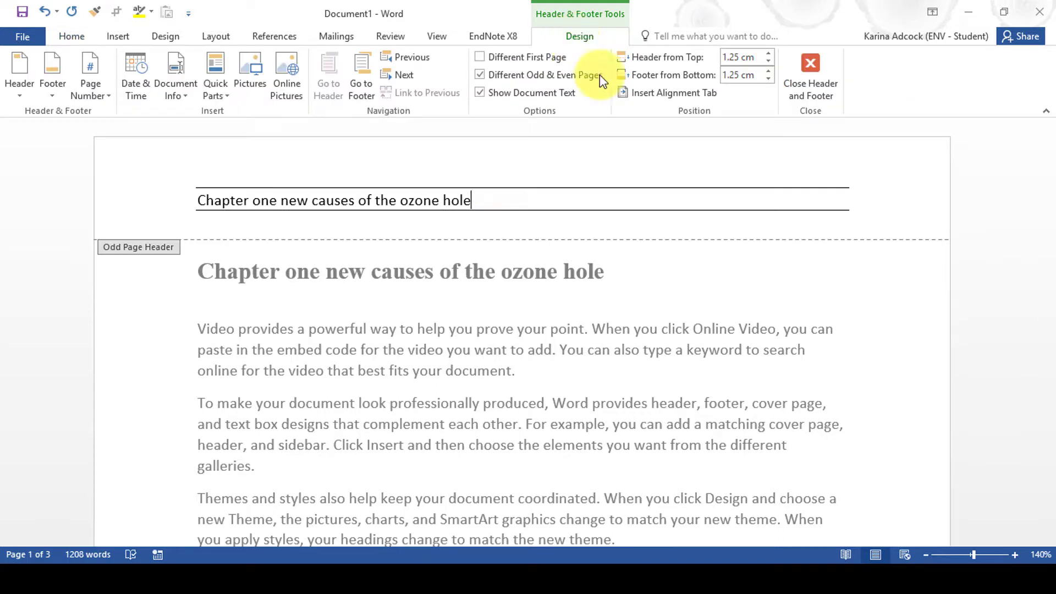
left_click(670, 98)
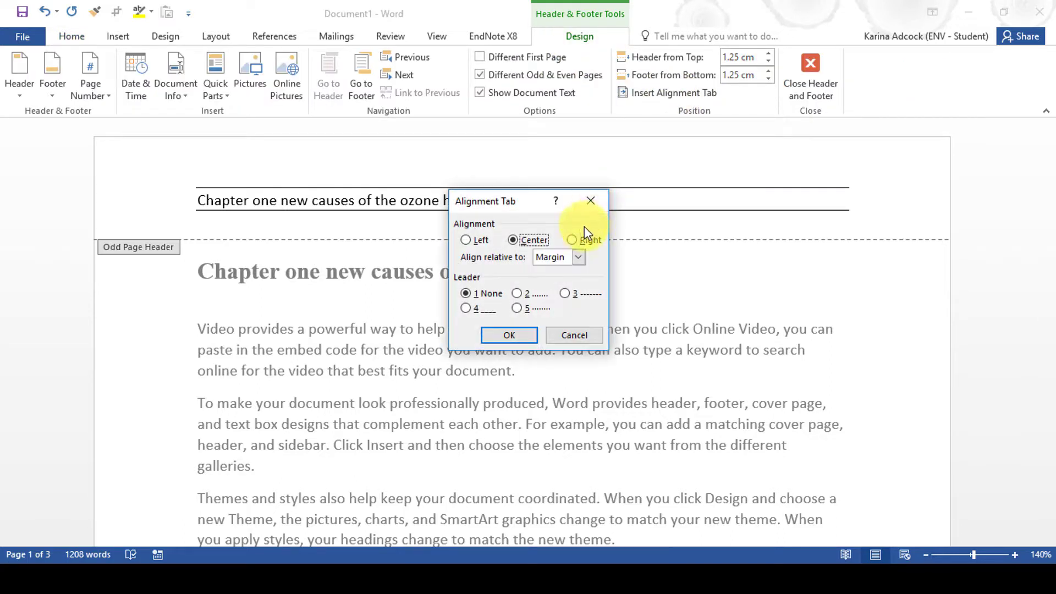
left_click(572, 239)
left_click(509, 335)
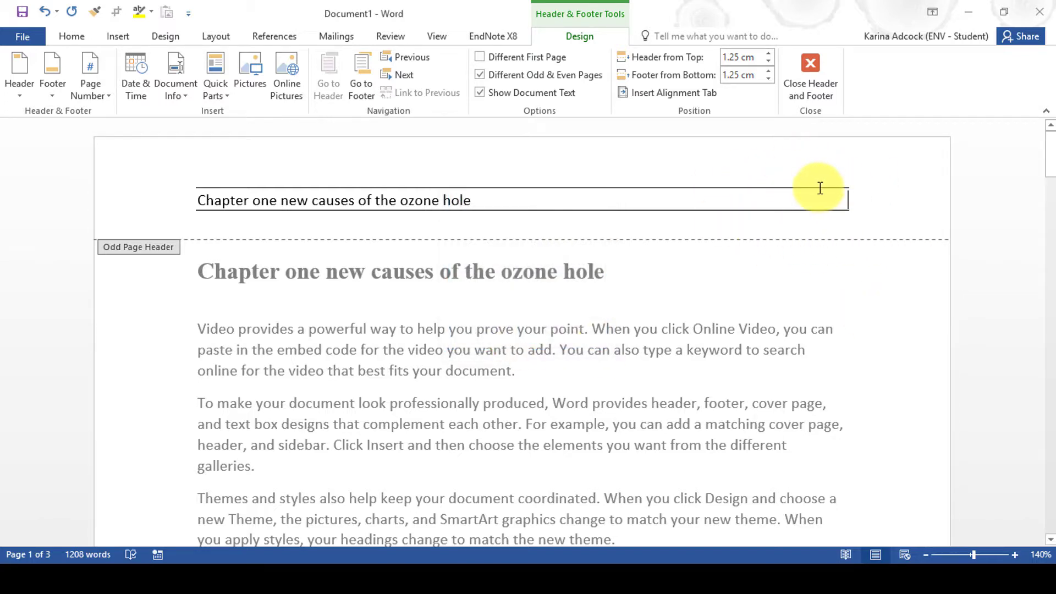
Insert an Accent Bar 2 page number at the cursor in the odd page header and close the header.
left_click(88, 96)
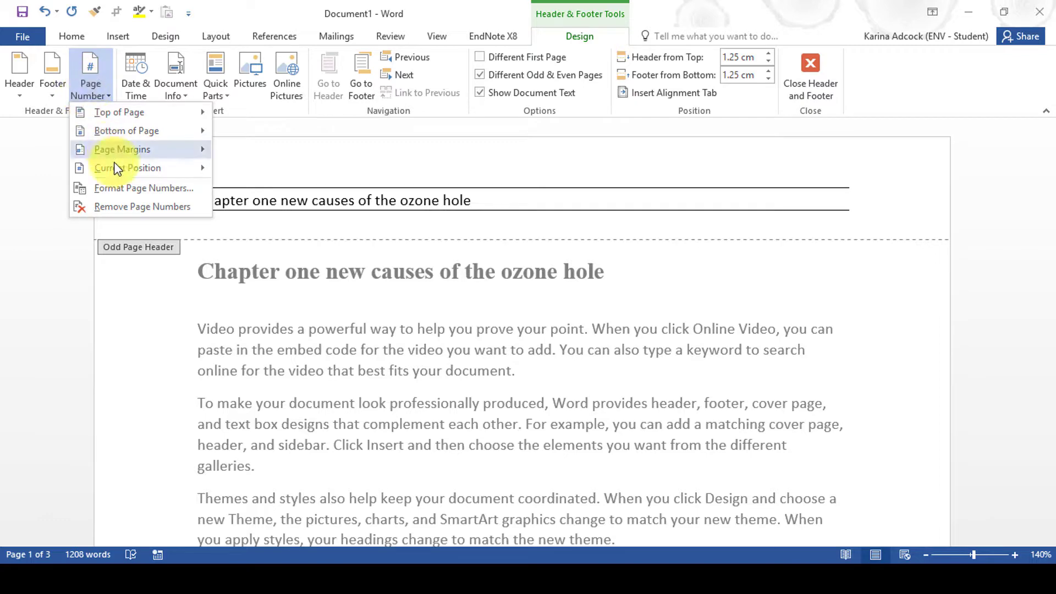
mouse_move(110, 167)
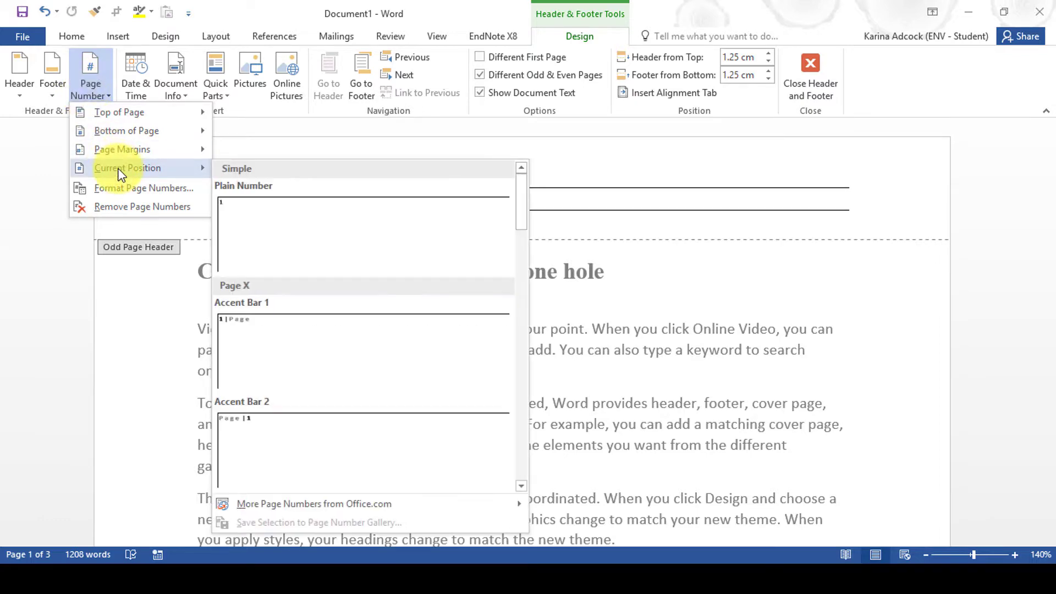
left_click(259, 428)
left_click(823, 83)
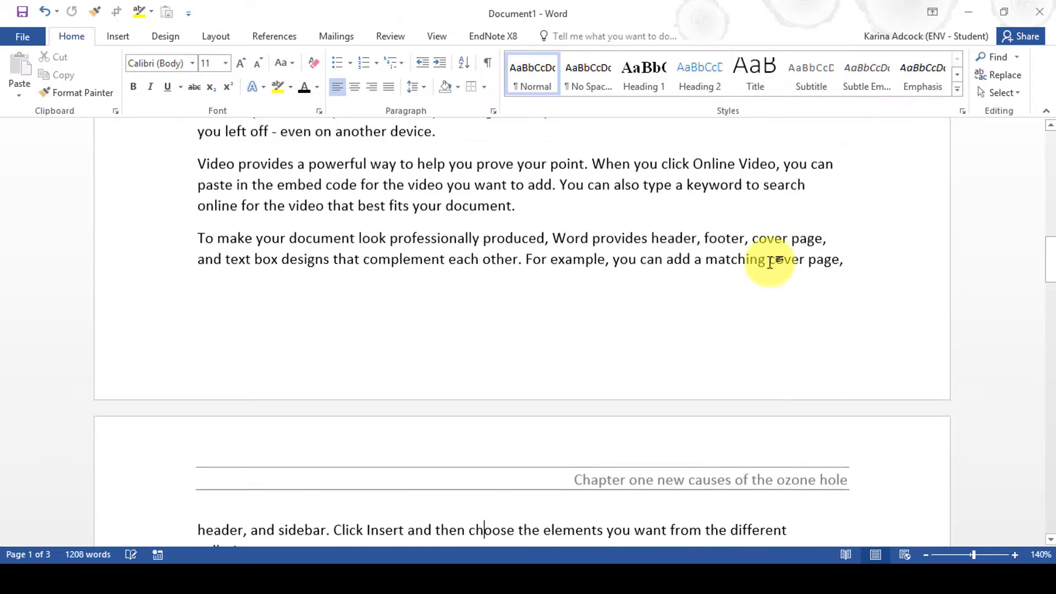
Insert an Accent Bar 2 page number at the start of the even page header on page 2 and return to the body text.
scroll(761, 259, "down", 3)
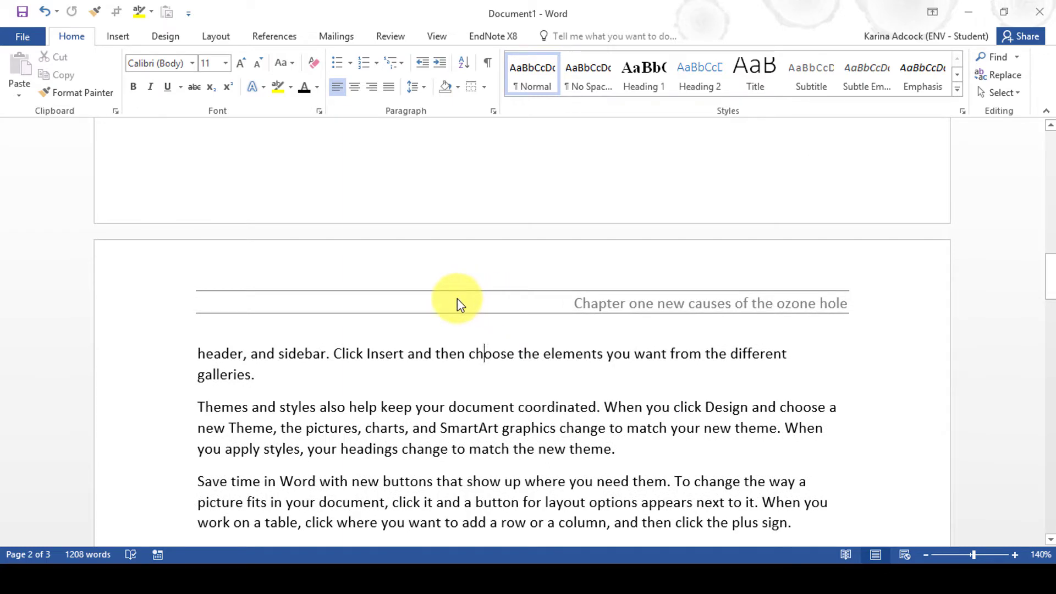
double_click(456, 298)
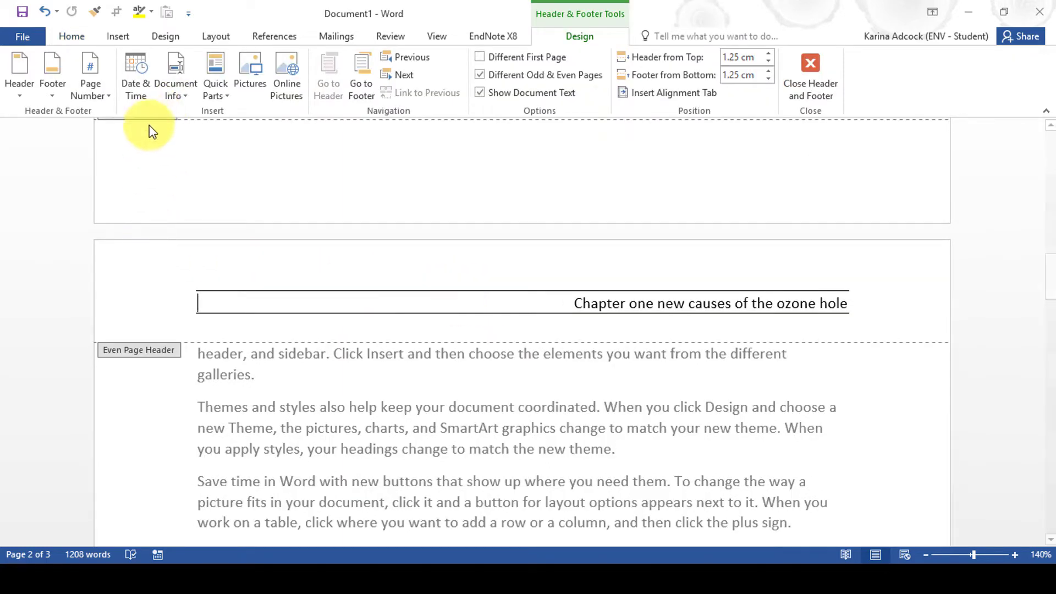
left_click(95, 81)
mouse_move(107, 171)
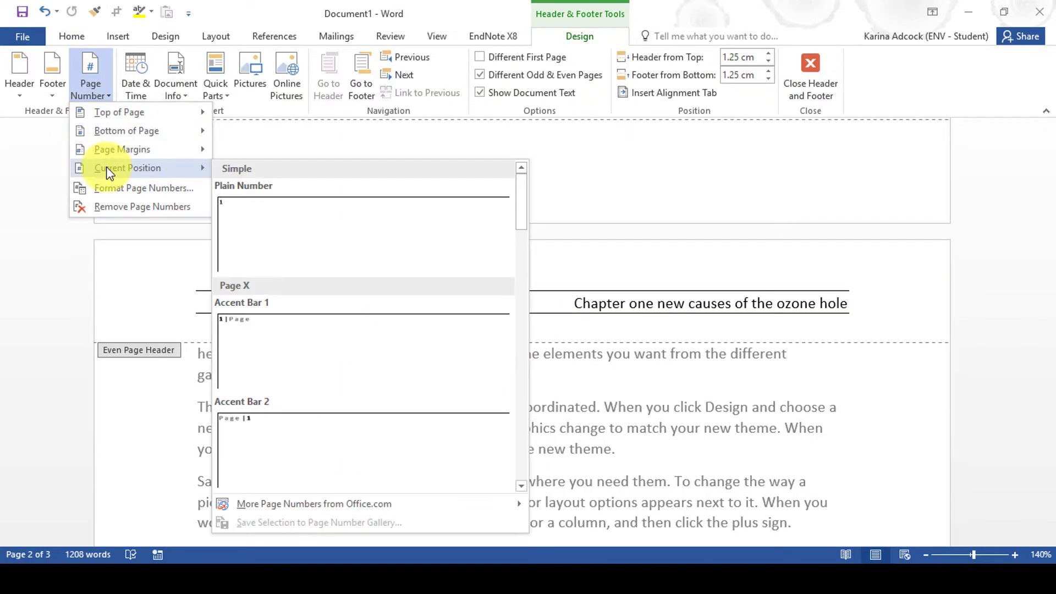
left_click(287, 429)
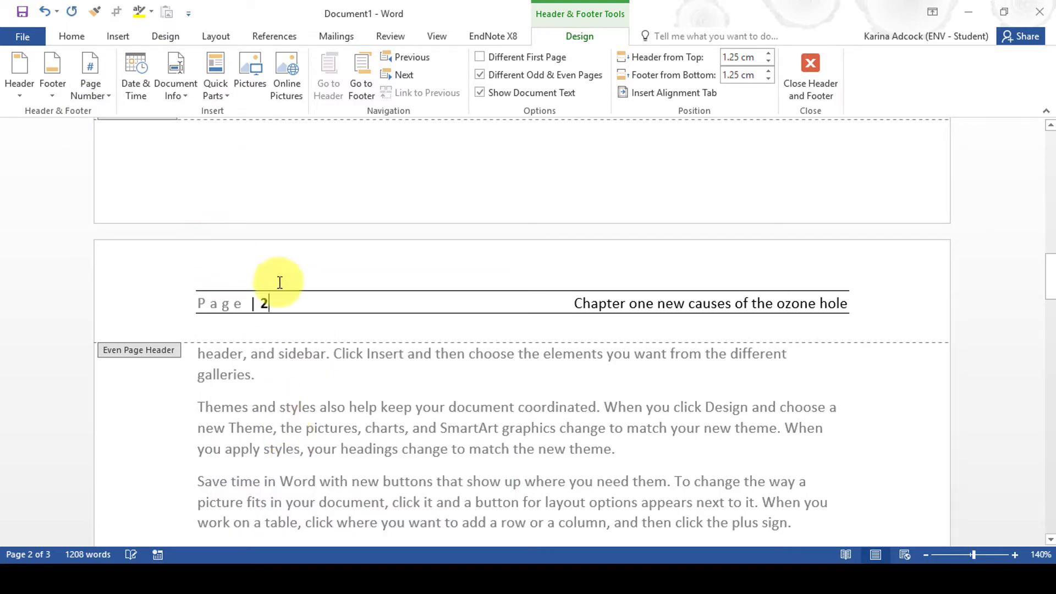
double_click(452, 382)
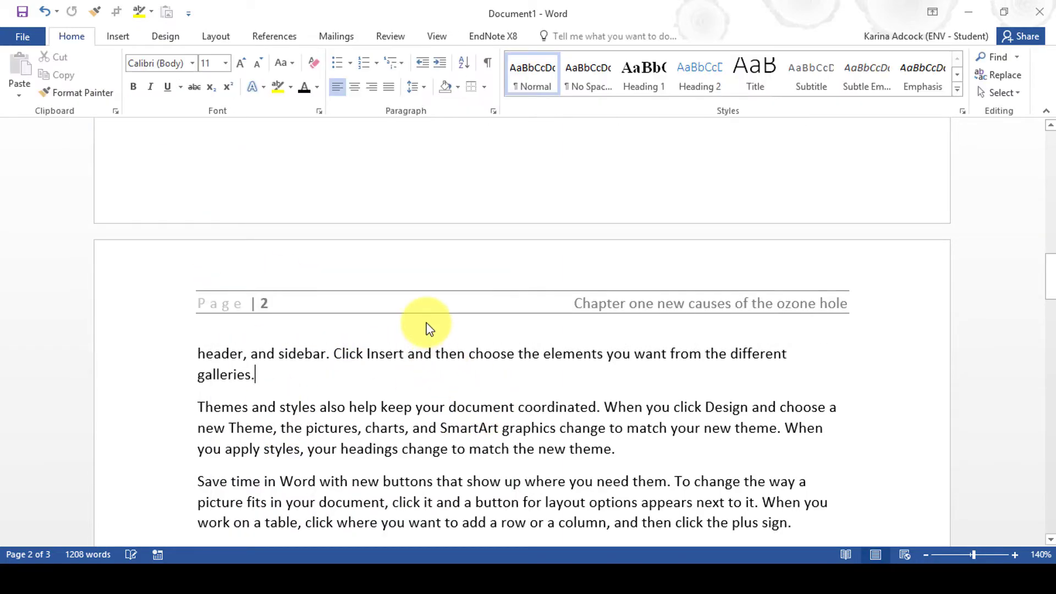
Delete the page 2 body text from the "Themes and styles" paragraph up to the "Reading is easier" paragraph preceding the chapter two heading.
scroll(424, 315, "down", 4)
scroll(418, 316, "down", 2)
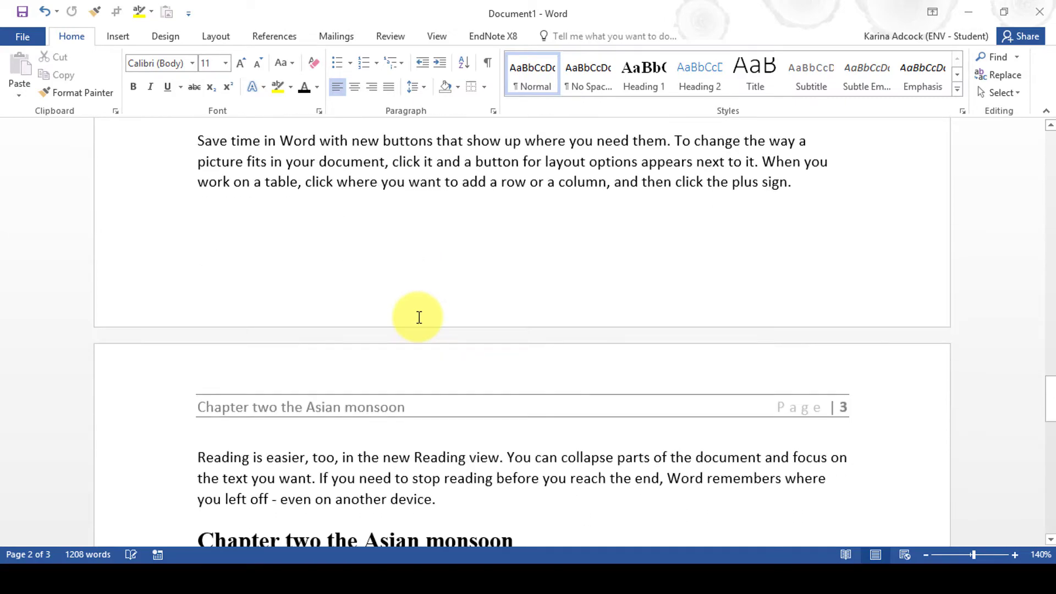
scroll(418, 317, "up", 5)
left_click_drag(793, 438, 176, 443)
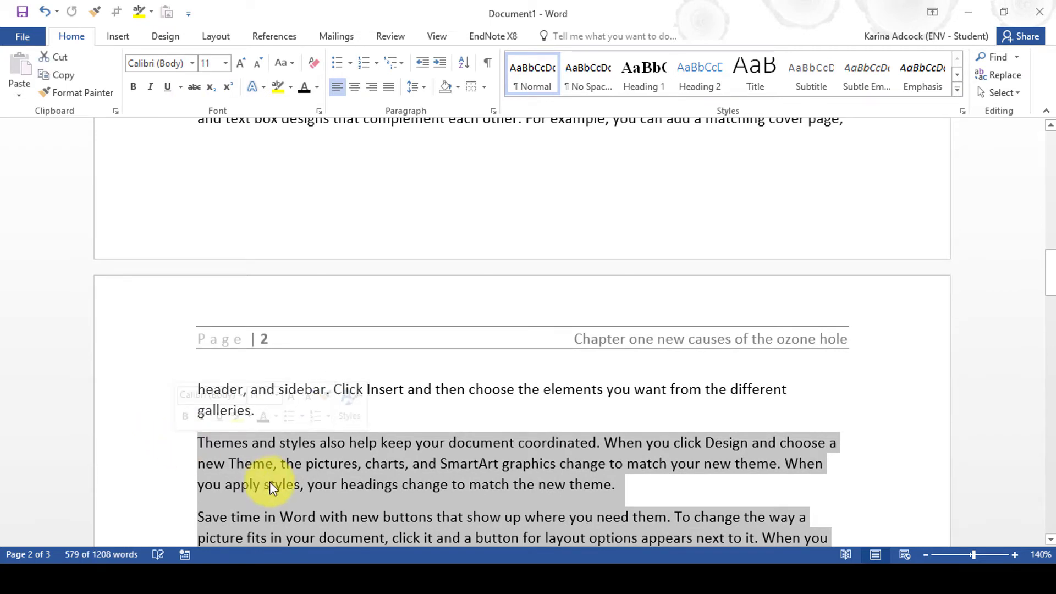
key("Delete")
scroll(470, 424, "down", 2)
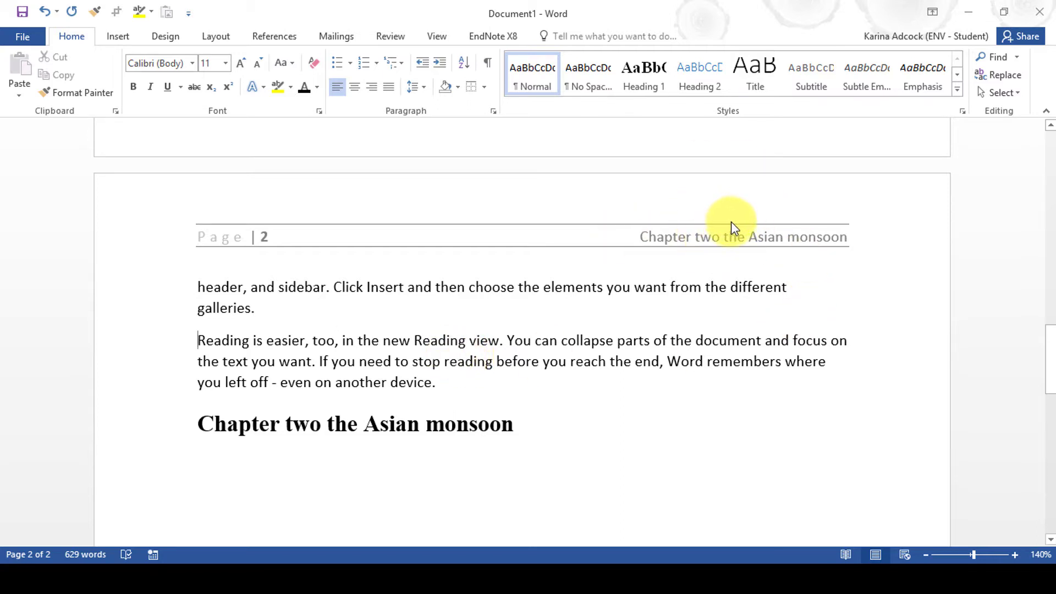
Zoom the document out to 80% to compare the headers of both pages side by side.
left_click(926, 555)
left_click(926, 554)
left_click(926, 555)
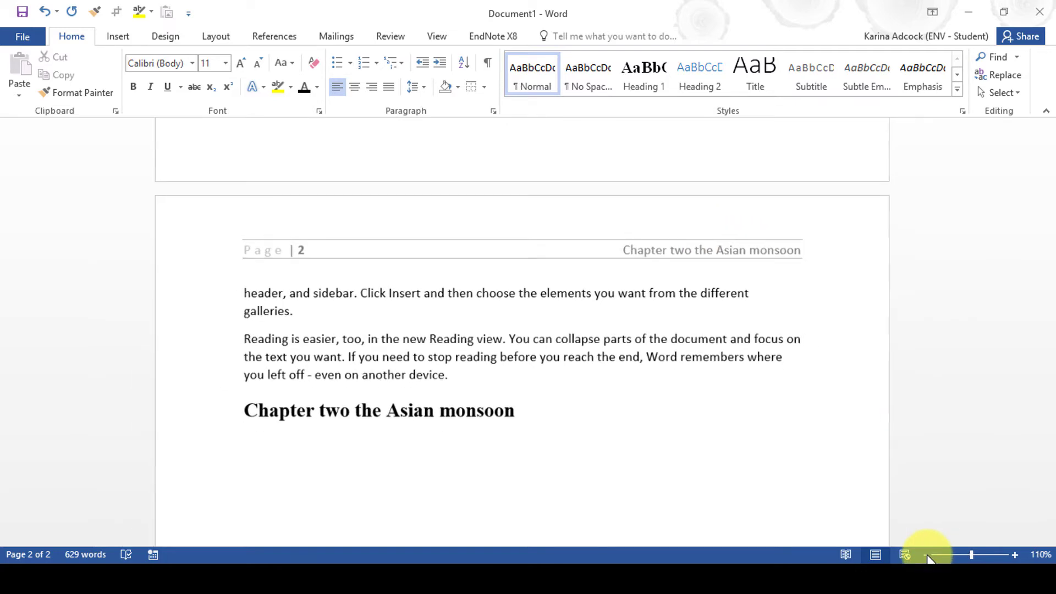
left_click(926, 555)
left_click(925, 555)
left_click(926, 555)
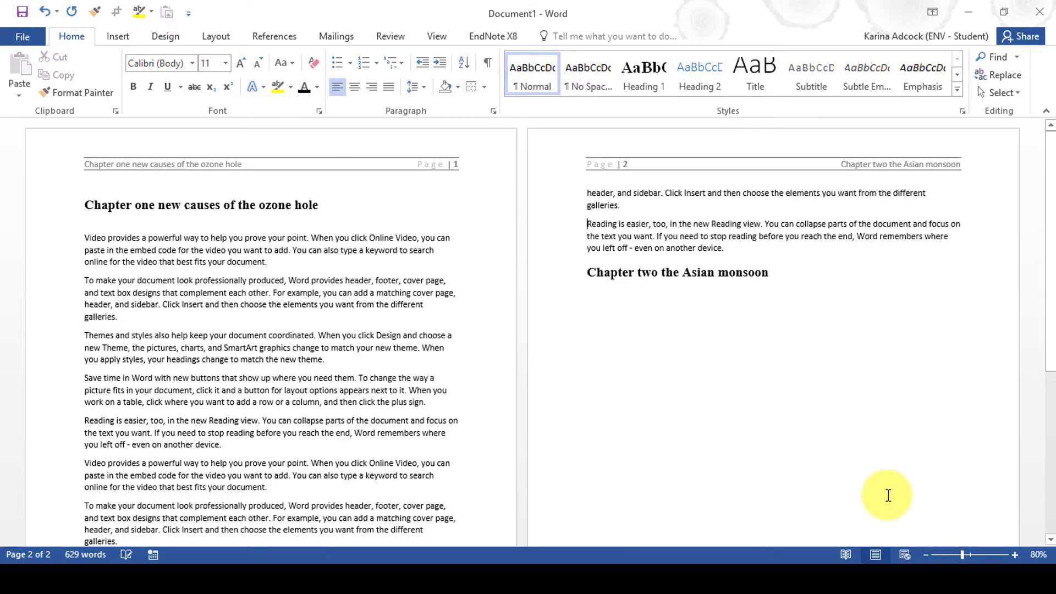